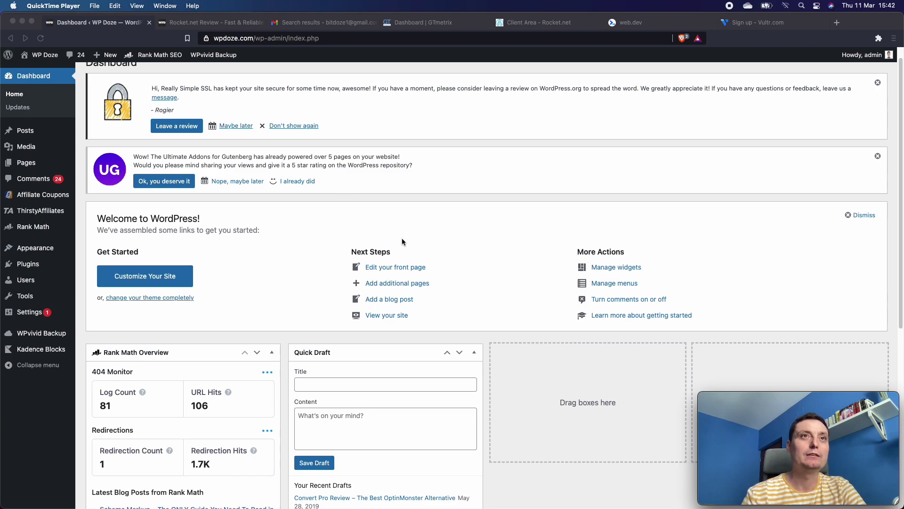
Switch to the Rocket.net client-area dashboard listing the three sites.
{"action": "scroll", "coordinate": [402, 241], "scroll_direction": "up", "scroll_amount": 1}
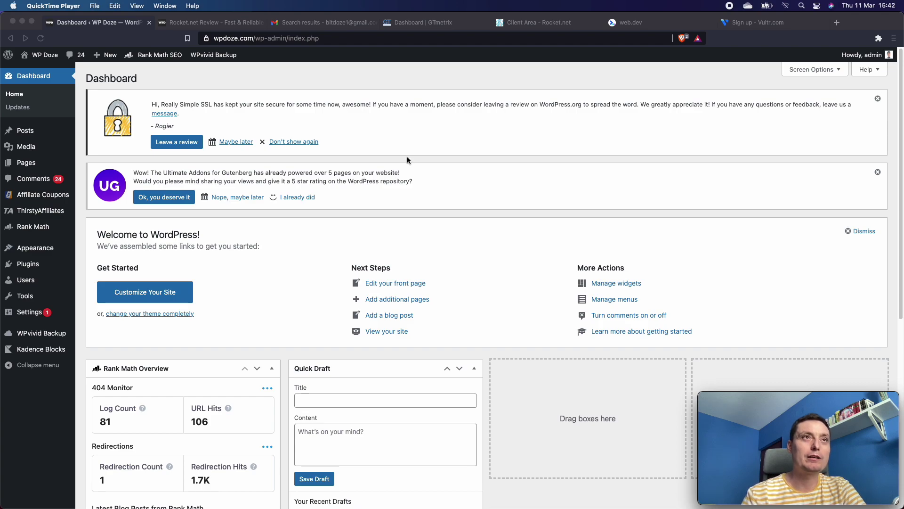
{"action": "left_click", "coordinate": [542, 30]}
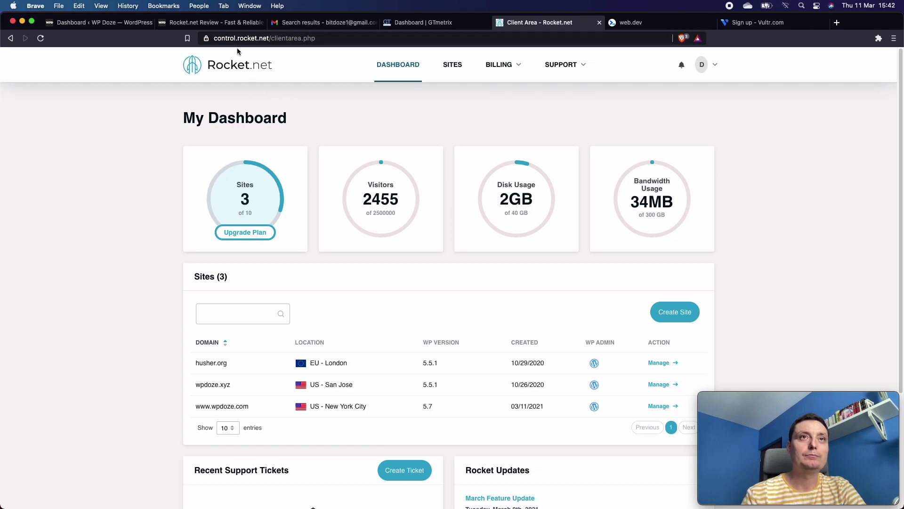
{"action": "left_click", "coordinate": [240, 40]}
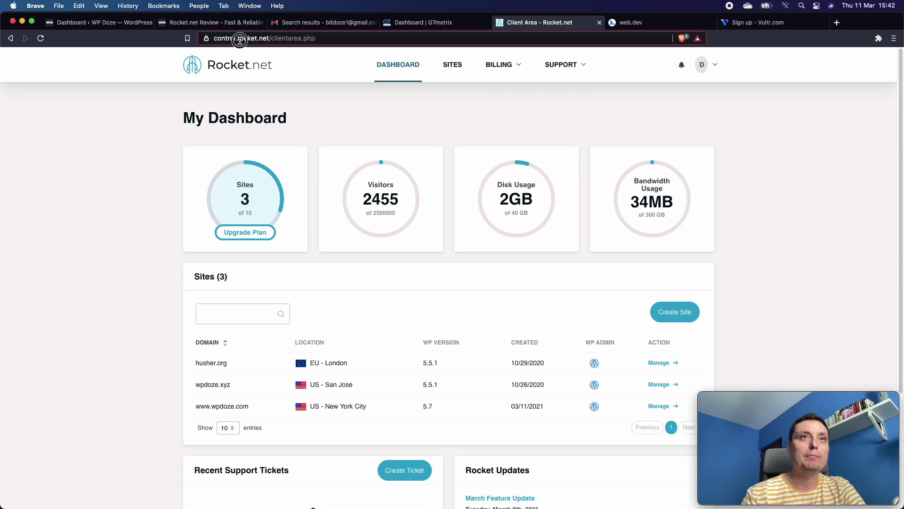
Copy the domain rocket.net from the client-area web address.
{"action": "double_click", "coordinate": [267, 41]}
{"action": "right_click", "coordinate": [267, 42]}
{"action": "left_click", "coordinate": [262, 41]}
{"action": "left_click", "coordinate": [262, 41]}
{"action": "left_click_drag", "start_coordinate": [261, 41], "coordinate": [289, 41]}
{"action": "right_click", "coordinate": [290, 41]}
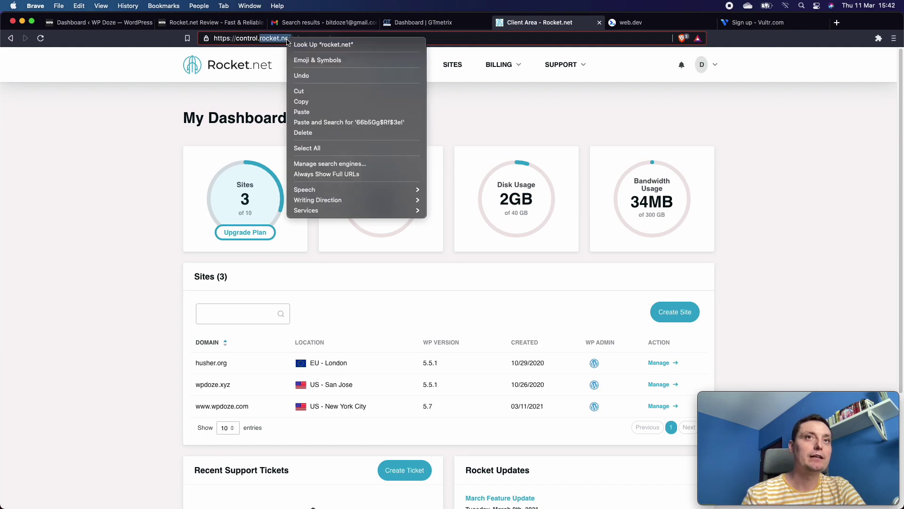
{"action": "left_click", "coordinate": [311, 102]}
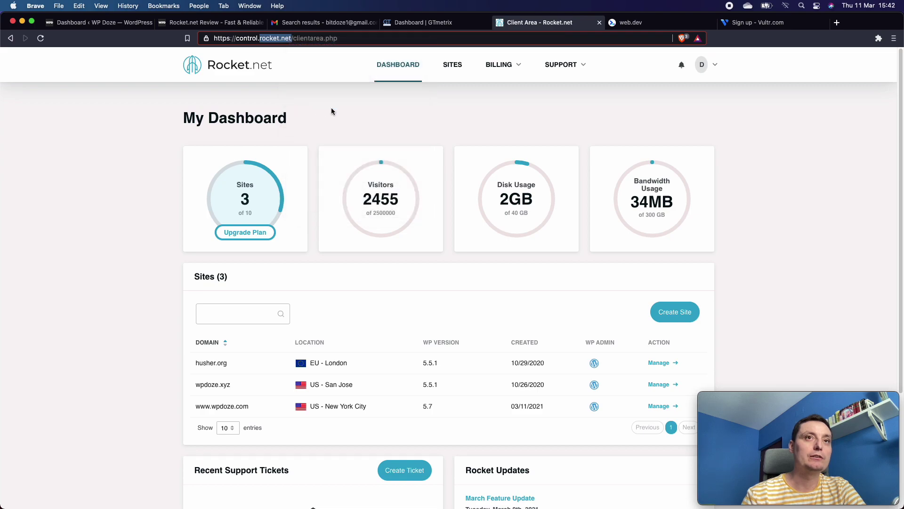
Load the rocket.net homepage in a new tab using the copied domain.
{"action": "left_click", "coordinate": [837, 23]}
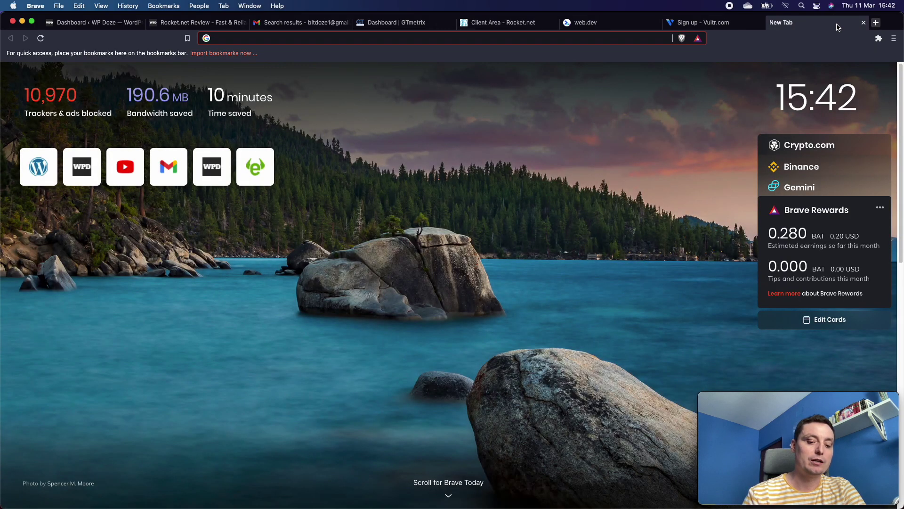
{"action": "key", "text": "super+v"}
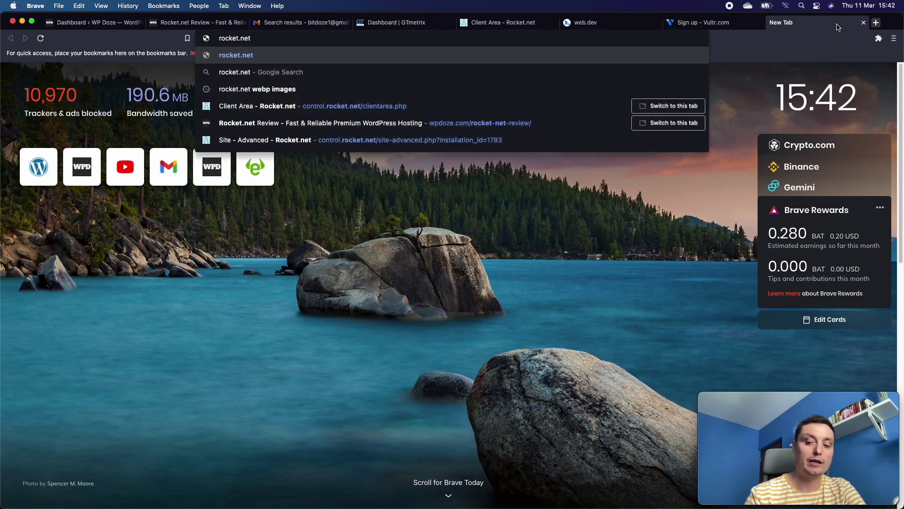
{"action": "key", "text": "Return"}
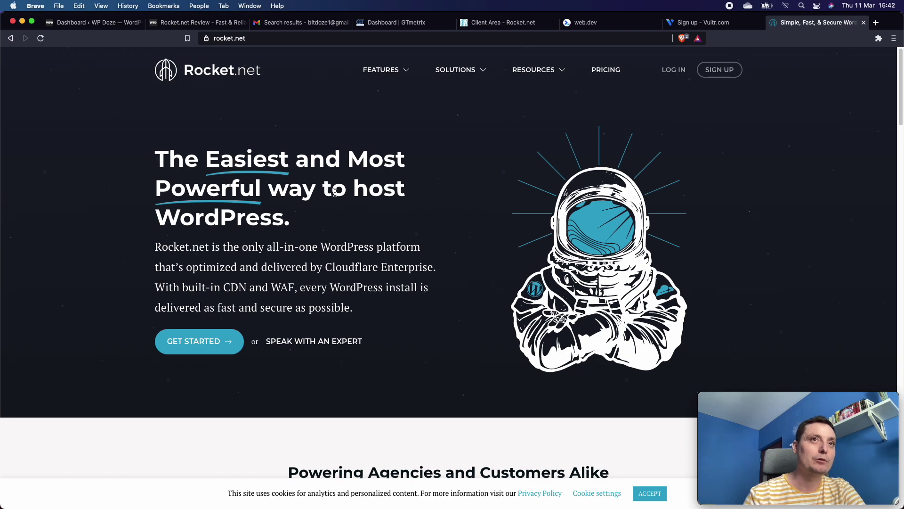
{"action": "scroll", "coordinate": [378, 208], "scroll_direction": "down", "scroll_amount": 1}
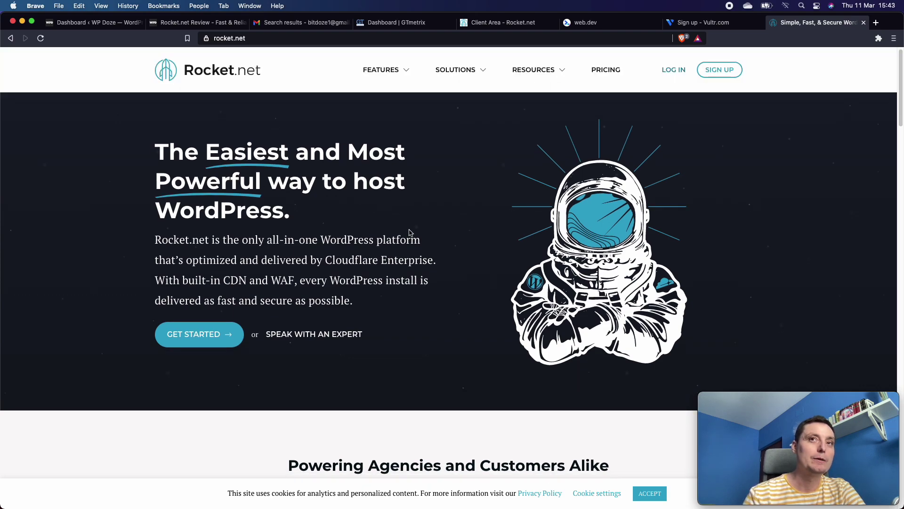
{"action": "scroll", "coordinate": [412, 233], "scroll_direction": "up", "scroll_amount": 1}
{"action": "mouse_move", "coordinate": [401, 77]}
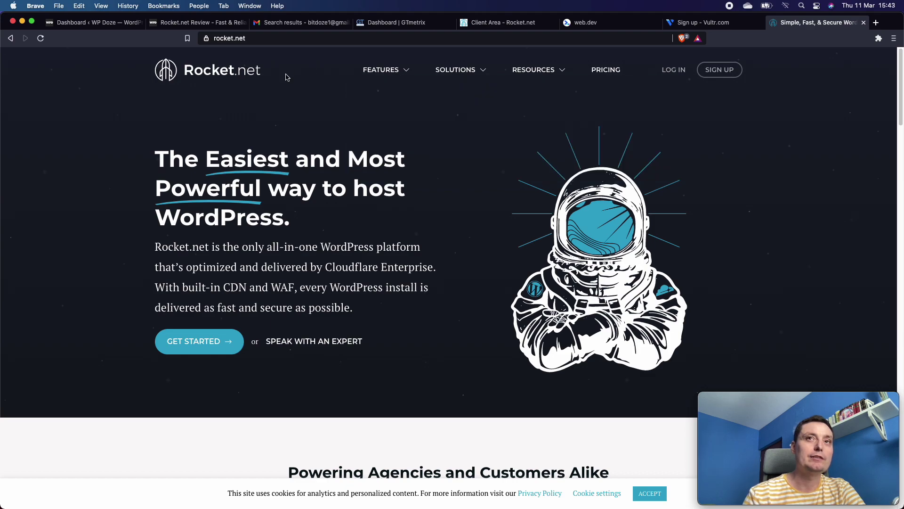
Open Pricing and review the Starter $30, Pro $60, Business $100 and Agency $200 plans.
{"action": "mouse_move", "coordinate": [463, 69]}
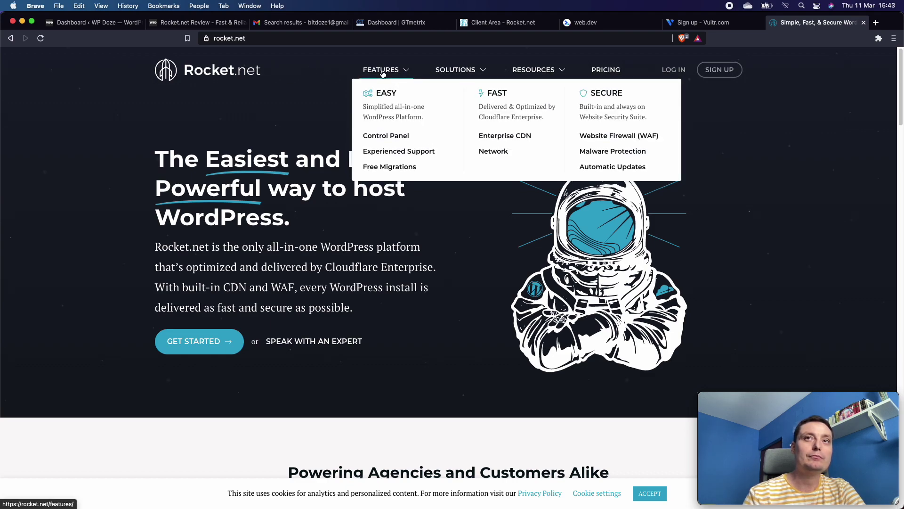
{"action": "left_click", "coordinate": [601, 78]}
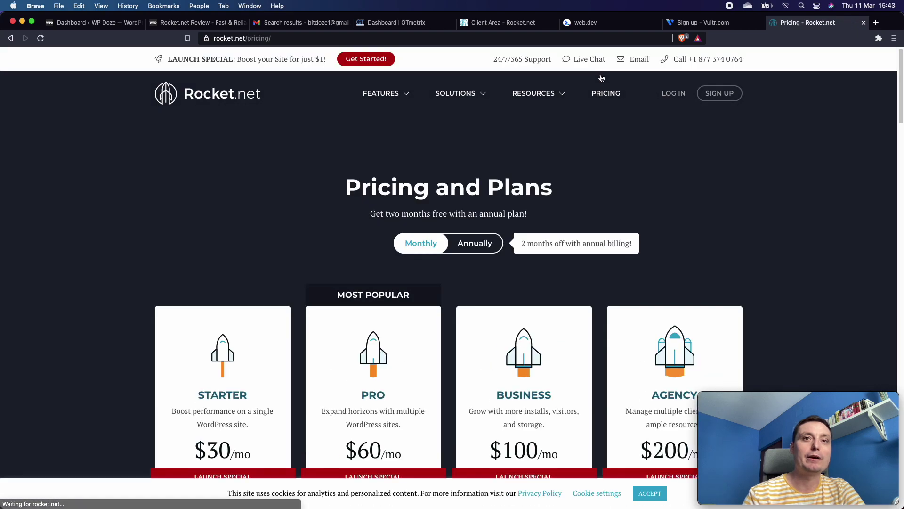
{"action": "scroll", "coordinate": [453, 160], "scroll_direction": "down", "scroll_amount": 3}
{"action": "scroll", "coordinate": [454, 160], "scroll_direction": "down", "scroll_amount": 3}
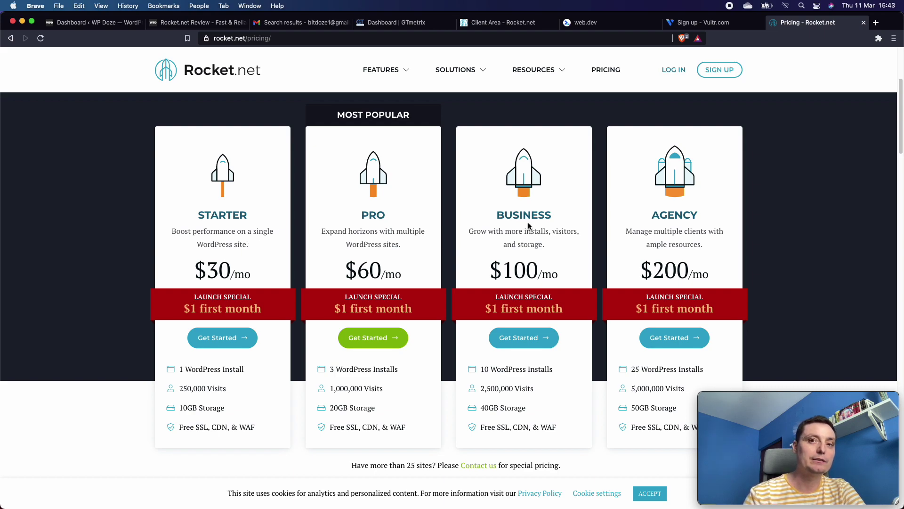
{"action": "scroll", "coordinate": [528, 223], "scroll_direction": "down", "scroll_amount": 3}
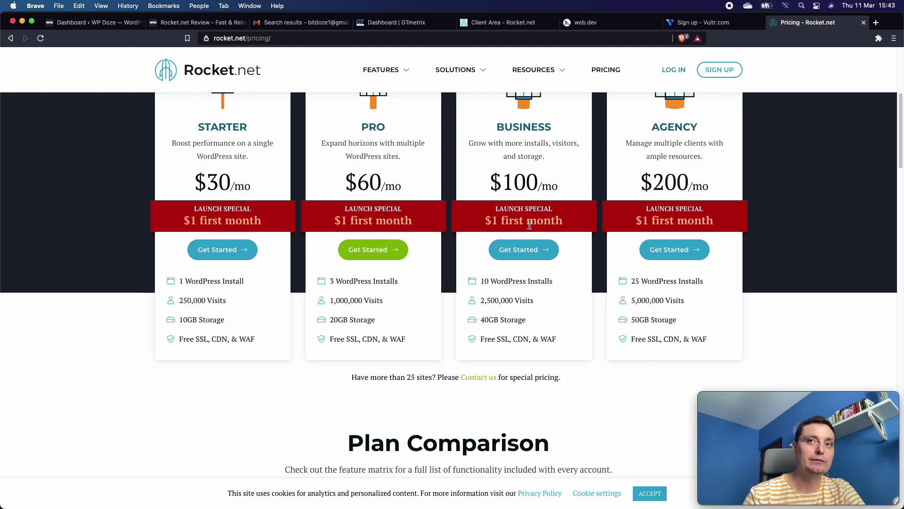
{"action": "scroll", "coordinate": [529, 236], "scroll_direction": "up", "scroll_amount": 3}
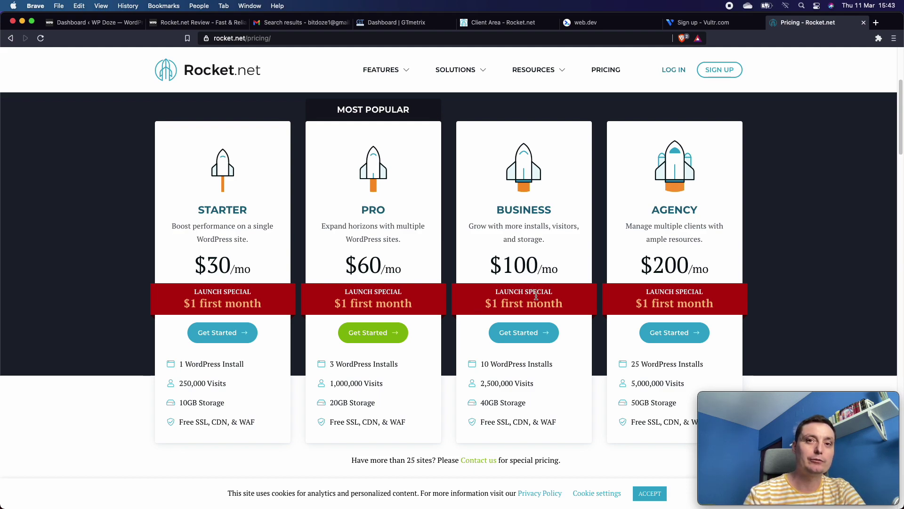
{"action": "scroll", "coordinate": [536, 296], "scroll_direction": "up", "scroll_amount": 1}
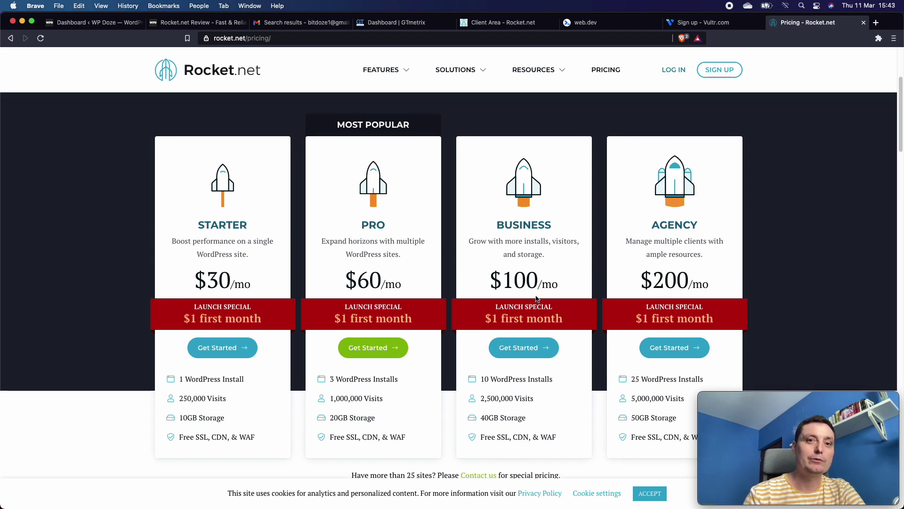
{"action": "scroll", "coordinate": [509, 297], "scroll_direction": "up", "scroll_amount": 5}
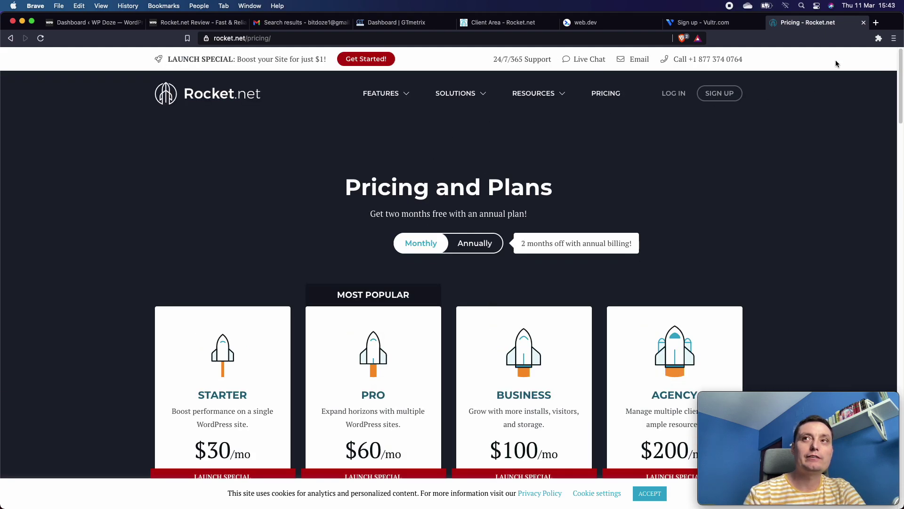
{"action": "left_click", "coordinate": [703, 23]}
{"action": "scroll", "coordinate": [604, 187], "scroll_direction": "down", "scroll_amount": 5}
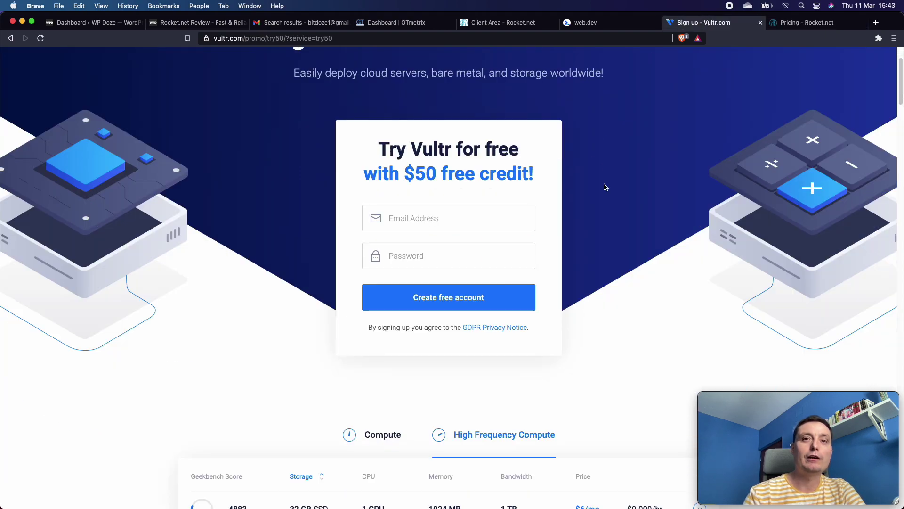
{"action": "scroll", "coordinate": [604, 186], "scroll_direction": "down", "scroll_amount": 1}
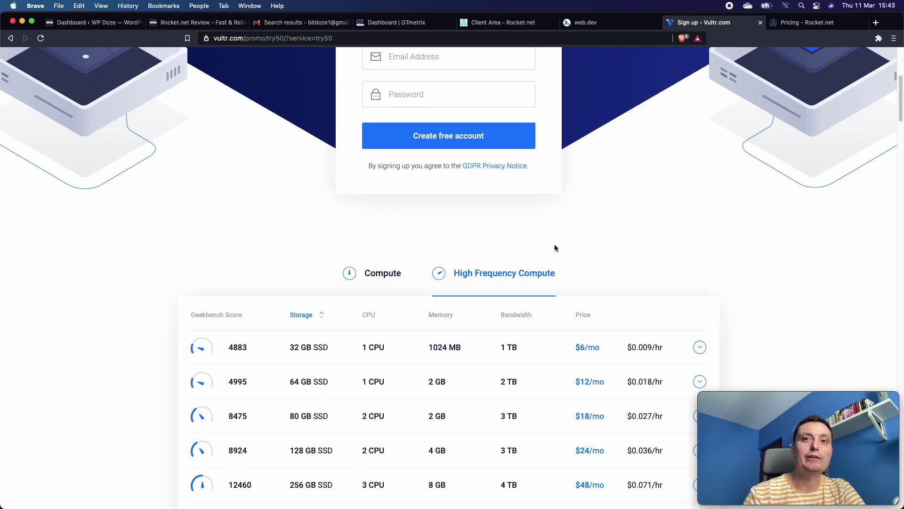
{"action": "scroll", "coordinate": [550, 254], "scroll_direction": "down", "scroll_amount": 1}
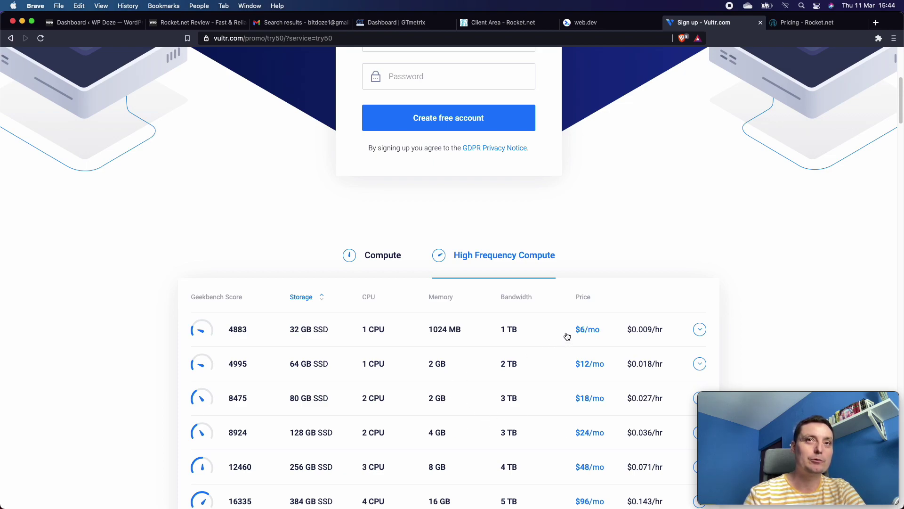
{"action": "scroll", "coordinate": [567, 335], "scroll_direction": "up", "scroll_amount": 2}
{"action": "scroll", "coordinate": [567, 336], "scroll_direction": "up", "scroll_amount": 3}
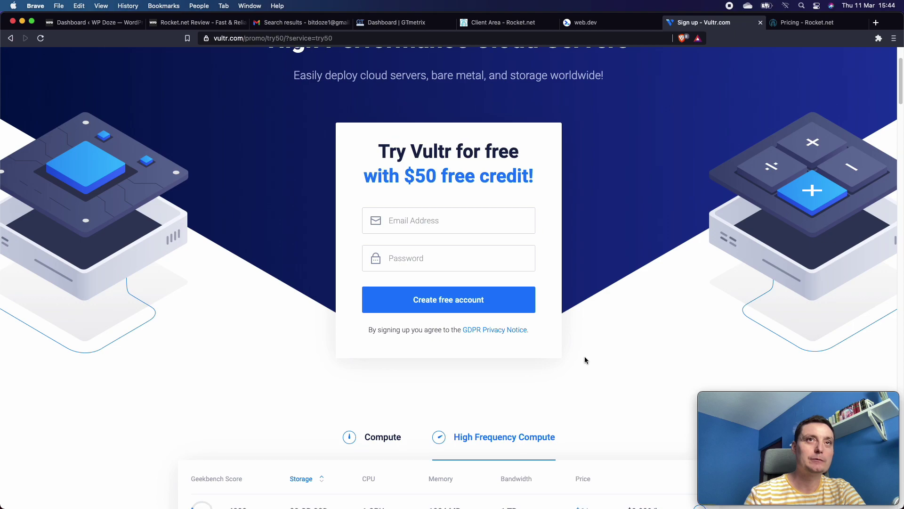
{"action": "scroll", "coordinate": [585, 360], "scroll_direction": "up", "scroll_amount": 1}
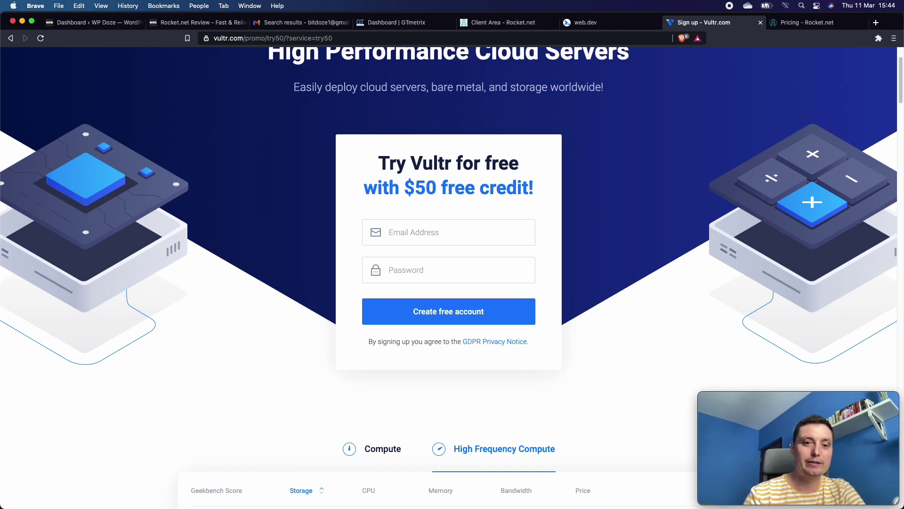
Glance at the wpdoze_move folder, then return to the Rocket.net client-area dashboard and scroll it.
{"action": "key", "text": "super+Tab"}
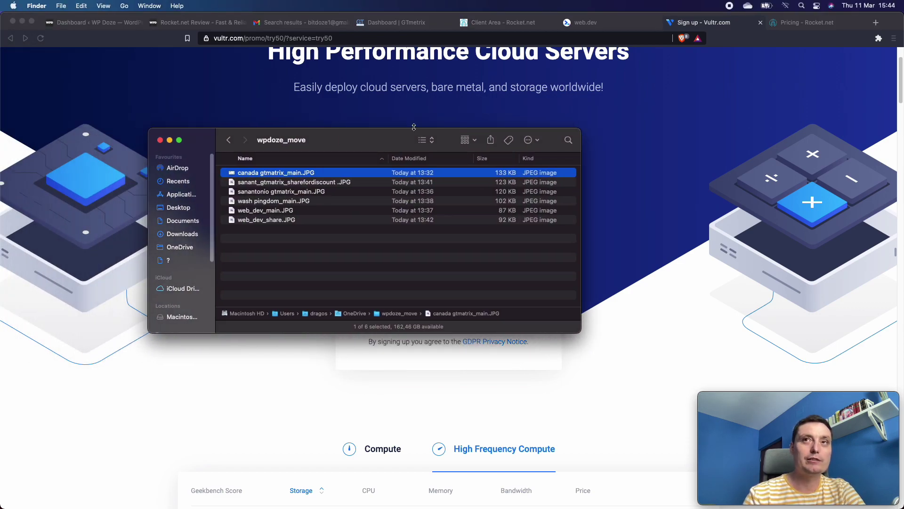
{"action": "left_click", "coordinate": [487, 27]}
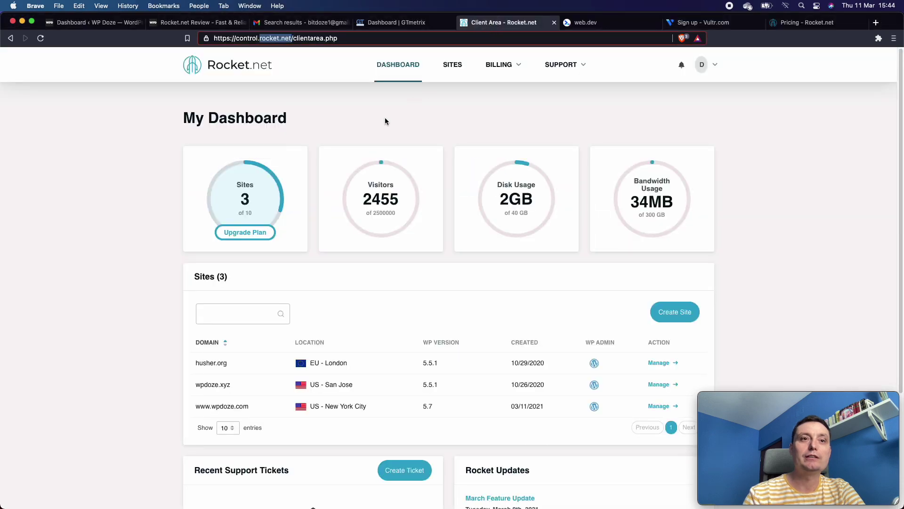
{"action": "scroll", "coordinate": [386, 117], "scroll_direction": "down", "scroll_amount": 1}
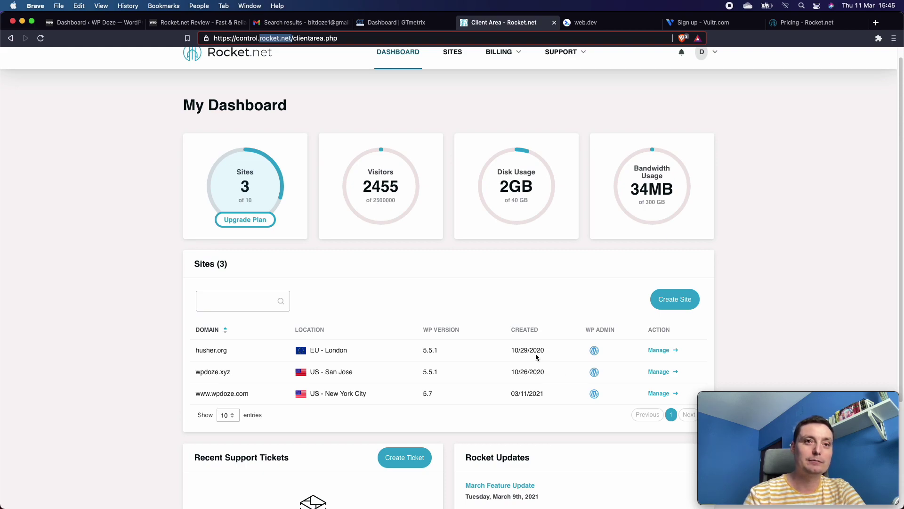
{"action": "scroll", "coordinate": [536, 356], "scroll_direction": "down", "scroll_amount": 1}
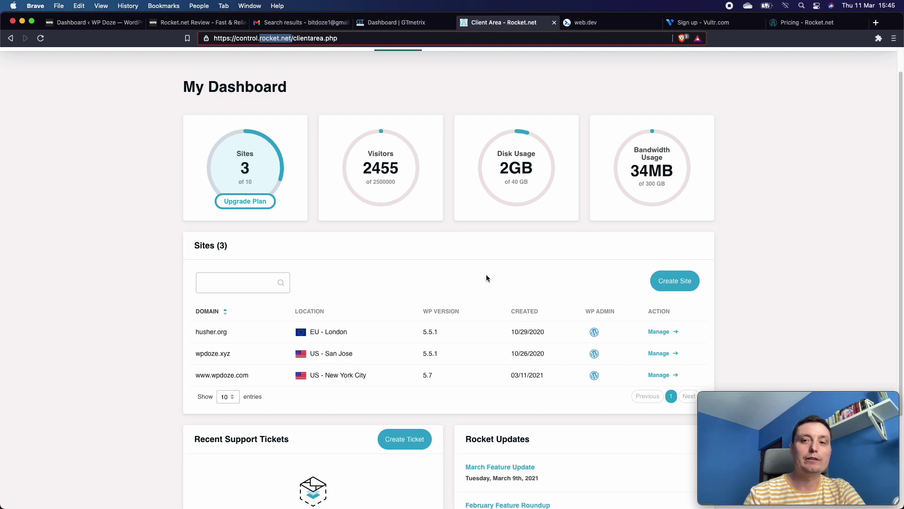
{"action": "left_click", "coordinate": [810, 128]}
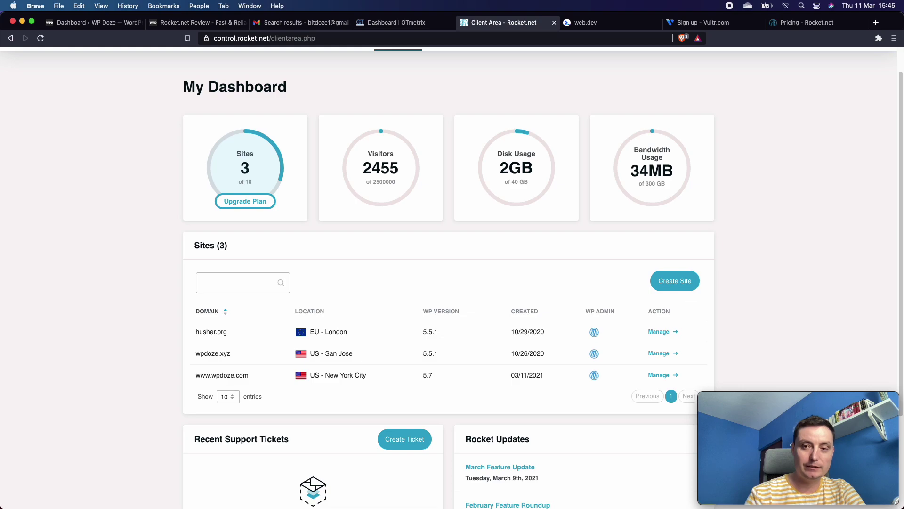
Bring Finder forward and move the wpdoze_move folder window onto the screen's middle.
{"action": "key", "text": "super+Tab"}
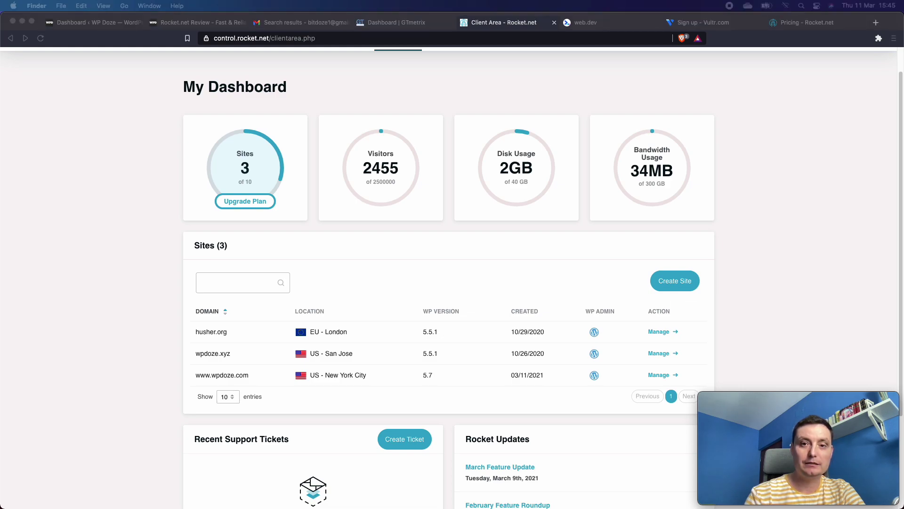
{"action": "left_click_drag", "start_coordinate": [0, 113], "coordinate": [0, 182]}
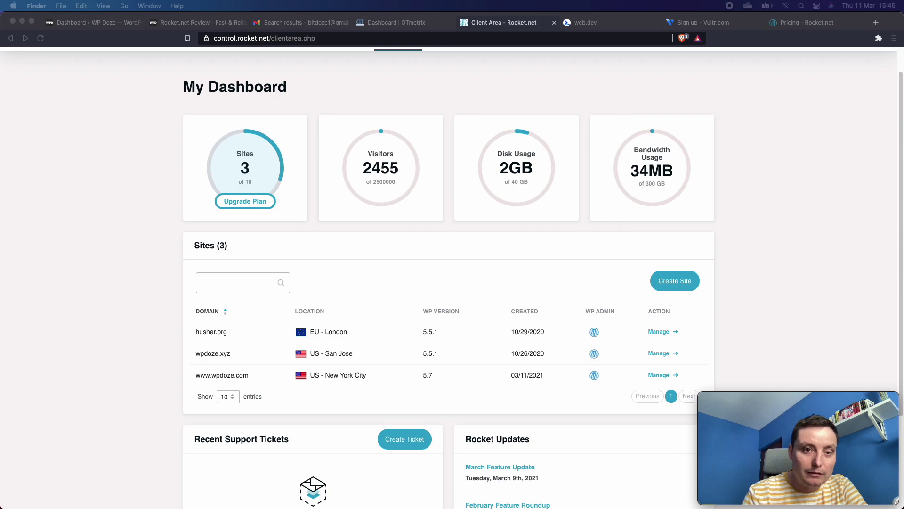
{"action": "left_click_drag", "start_coordinate": [0, 155], "coordinate": [349, 155]}
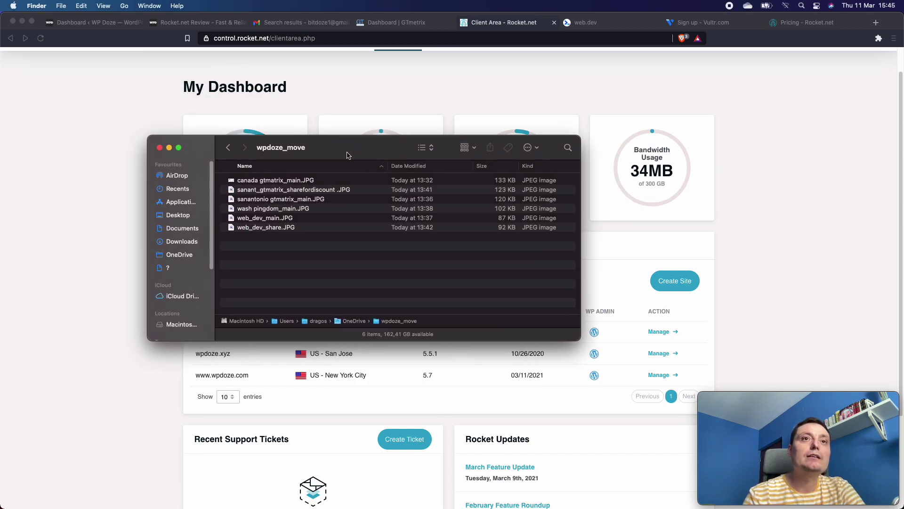
Open canada gtmatrix_main.JPG in Preview and move its window up and left.
{"action": "double_click", "coordinate": [272, 185]}
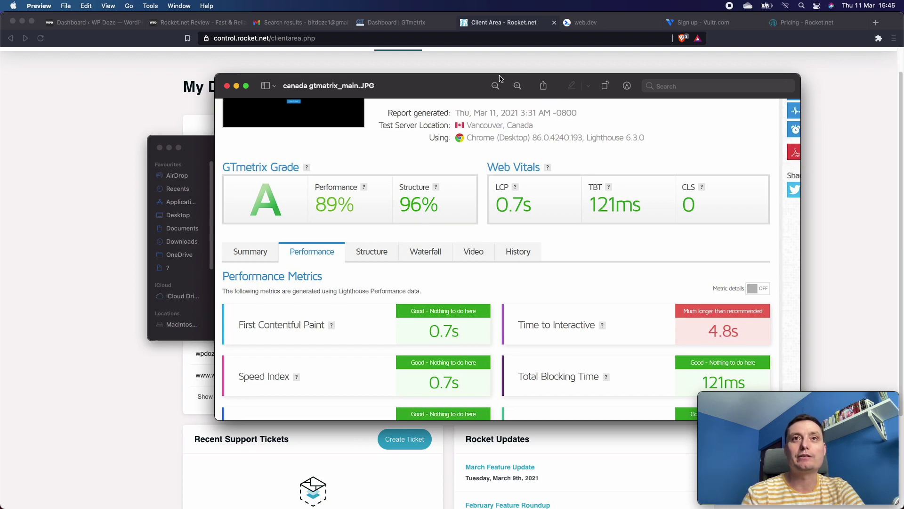
{"action": "left_click_drag", "start_coordinate": [457, 95], "coordinate": [436, 79]}
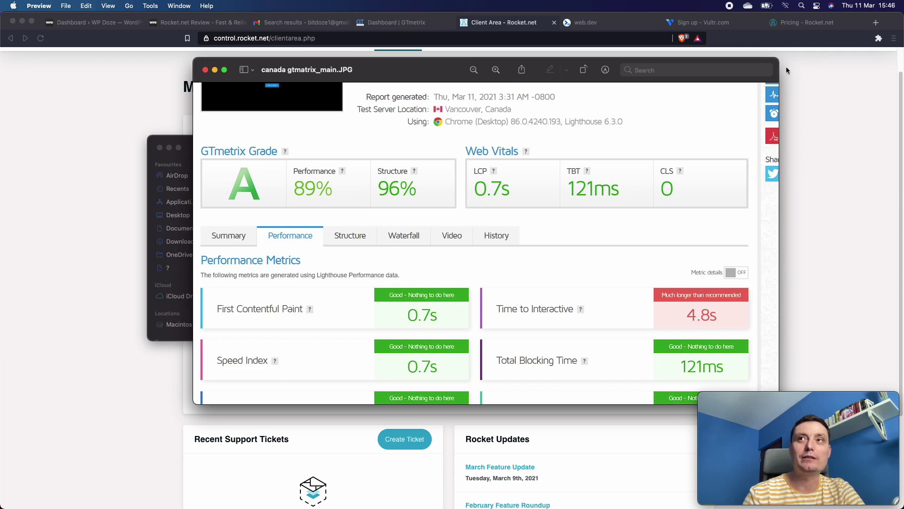
Open the latest wpdoze.com GTmetrix report and re-test it.
{"action": "left_click", "coordinate": [380, 24]}
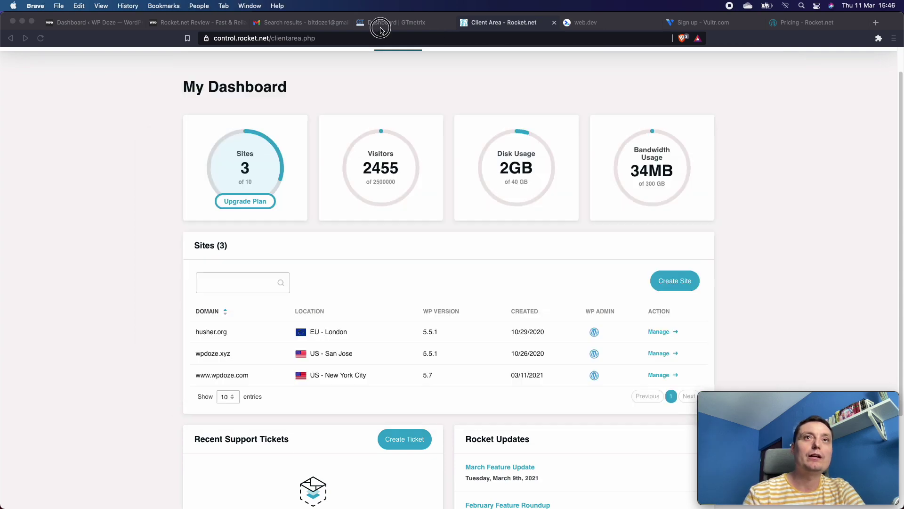
{"action": "left_click", "coordinate": [188, 371]}
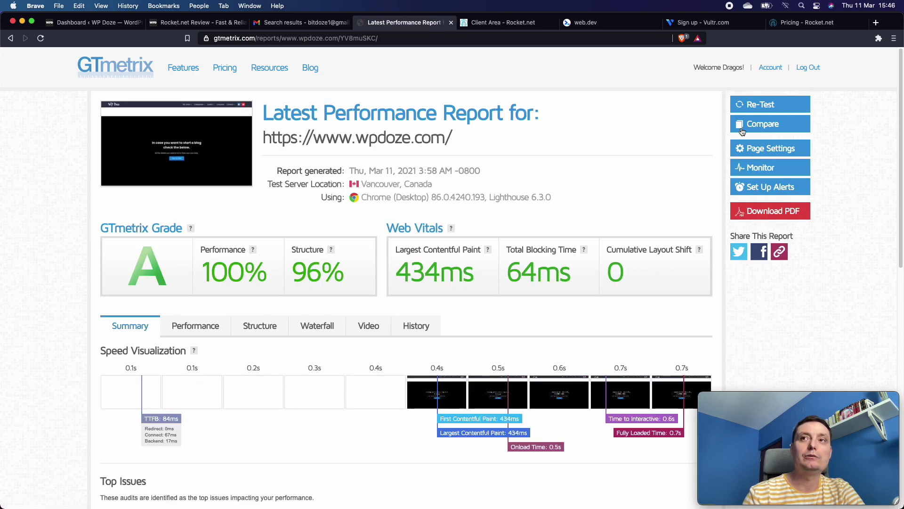
{"action": "left_click", "coordinate": [767, 104]}
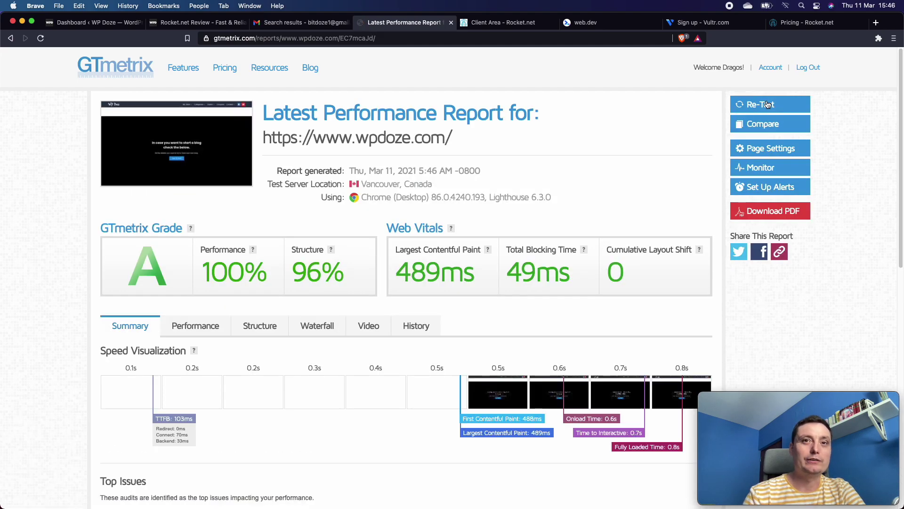
Review the new Vancouver result (grade A, 100% performance) and its Performance metrics.
{"action": "scroll", "coordinate": [379, 207], "scroll_direction": "down", "scroll_amount": 1}
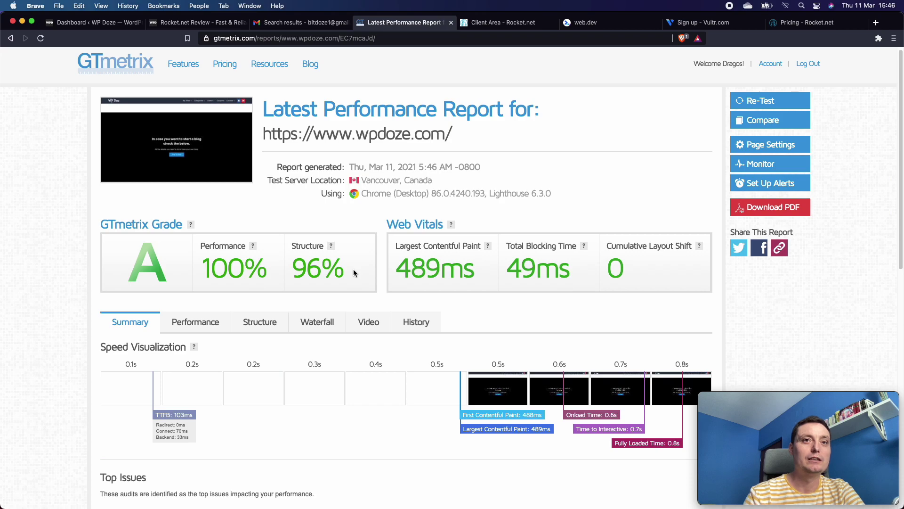
{"action": "scroll", "coordinate": [353, 272], "scroll_direction": "down", "scroll_amount": 1}
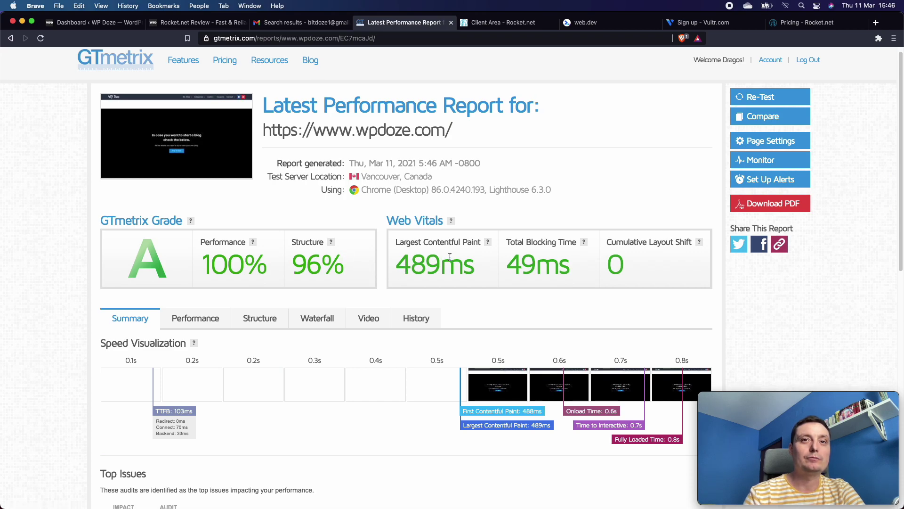
{"action": "scroll", "coordinate": [449, 257], "scroll_direction": "down", "scroll_amount": 1}
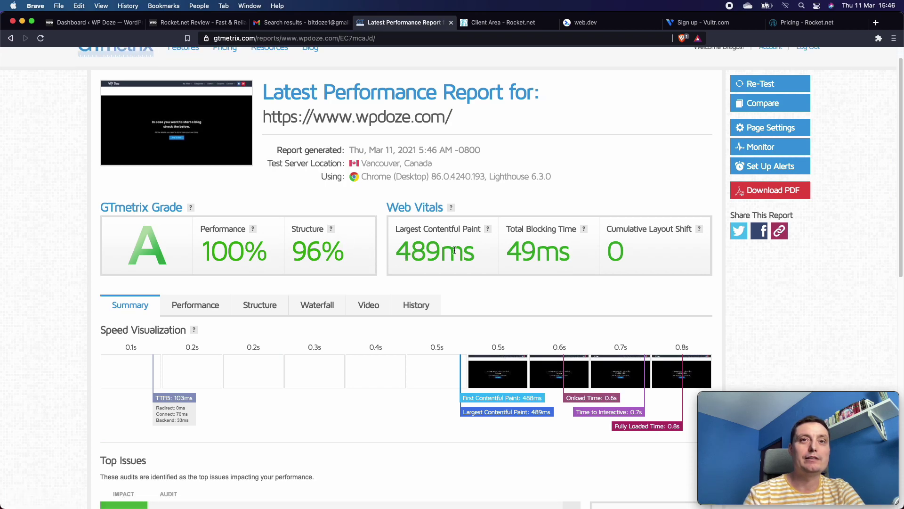
{"action": "scroll", "coordinate": [457, 230], "scroll_direction": "down", "scroll_amount": 2}
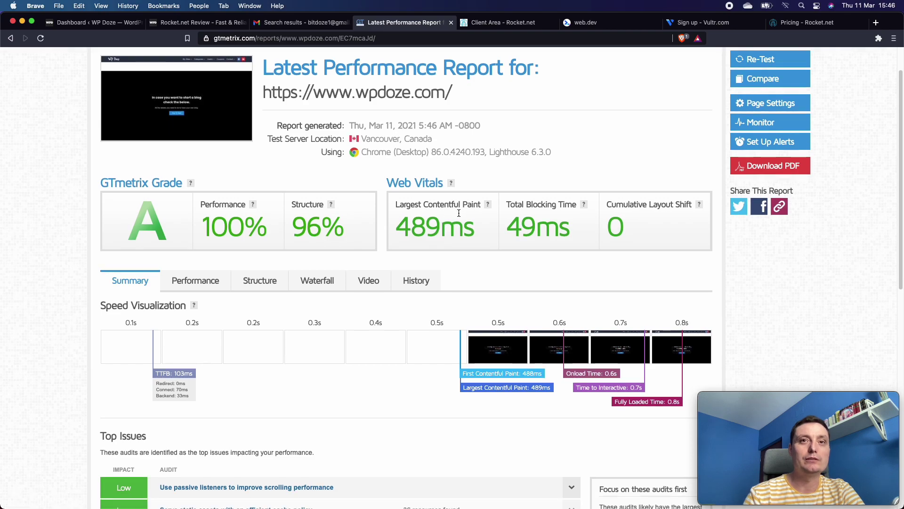
{"action": "scroll", "coordinate": [459, 213], "scroll_direction": "down", "scroll_amount": 1}
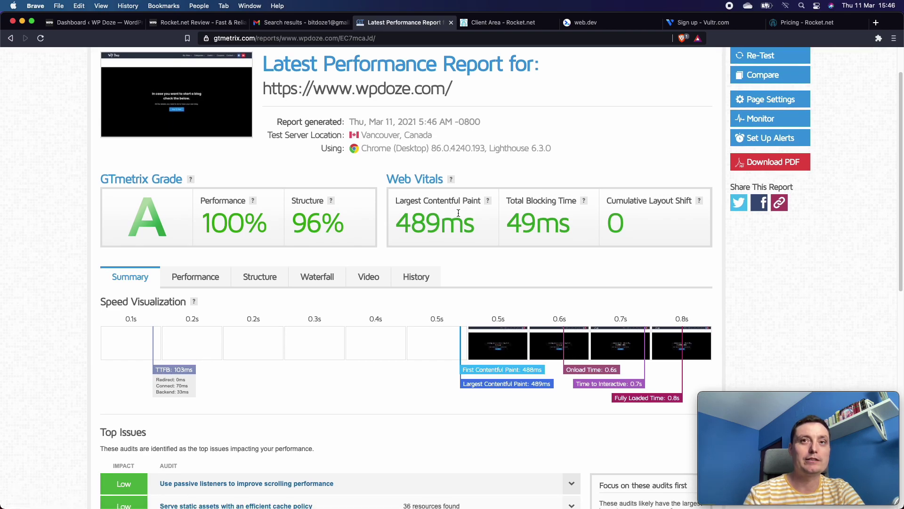
{"action": "scroll", "coordinate": [524, 225], "scroll_direction": "down", "scroll_amount": 1}
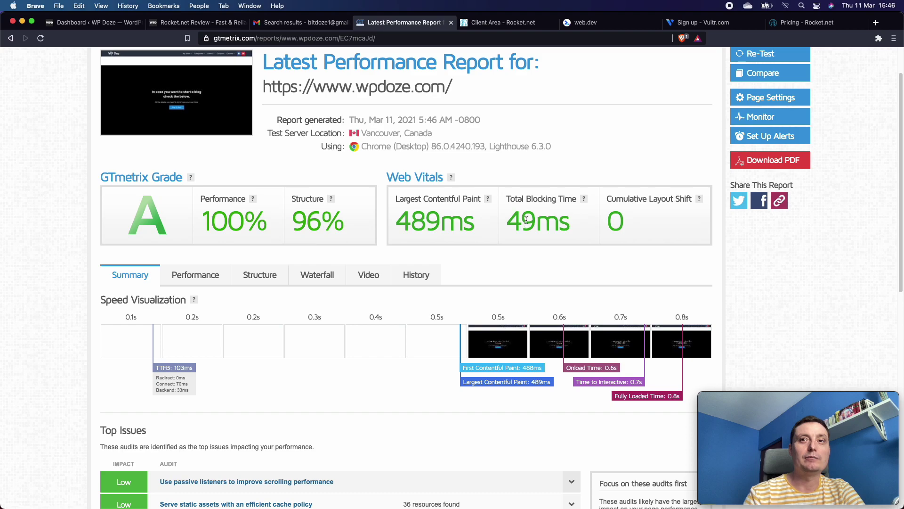
{"action": "scroll", "coordinate": [646, 208], "scroll_direction": "down", "scroll_amount": 3}
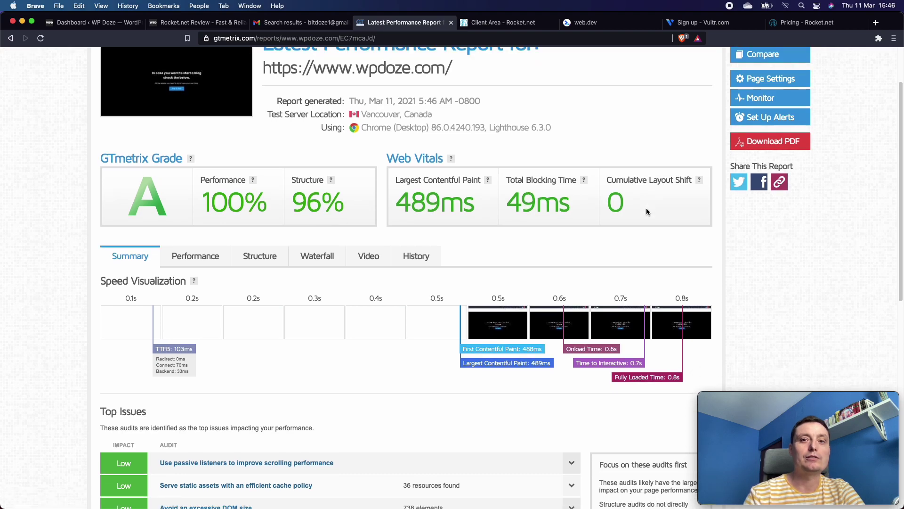
{"action": "left_click", "coordinate": [195, 246]}
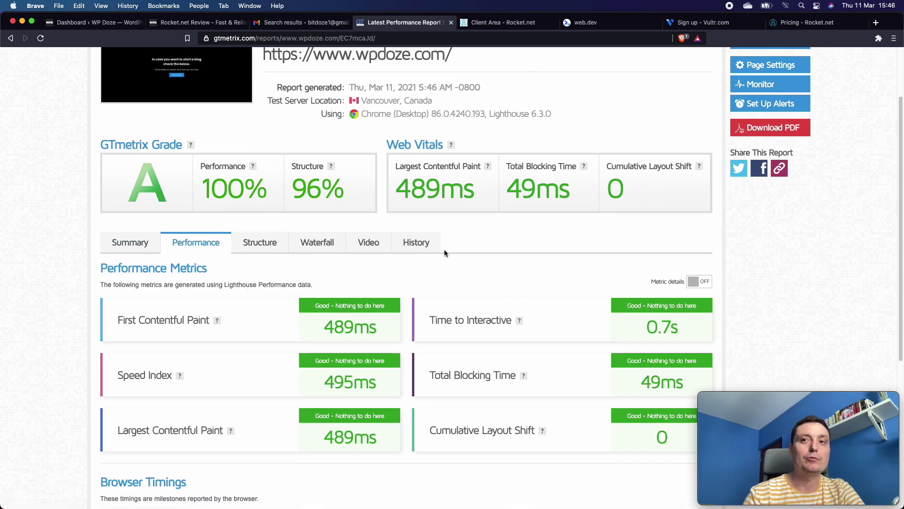
{"action": "scroll", "coordinate": [560, 335], "scroll_direction": "down", "scroll_amount": 2}
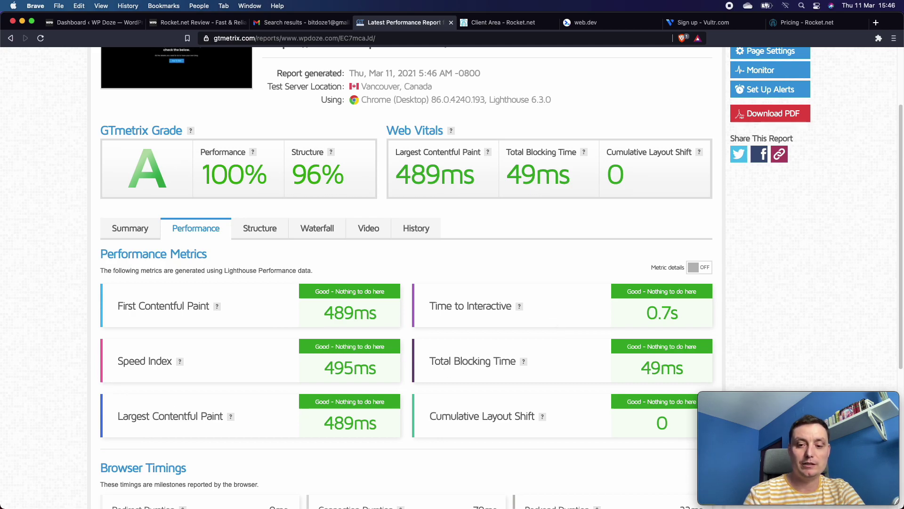
Shrink and set aside the Canada report screenshot, then bring up the wpdoze_move folder.
{"action": "key", "text": "super+Tab"}
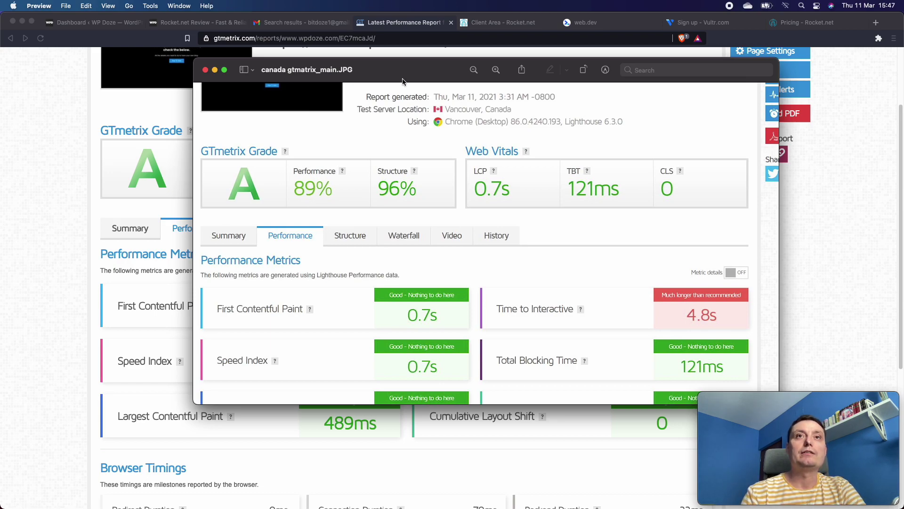
{"action": "left_click_drag", "start_coordinate": [403, 78], "coordinate": [520, 203]}
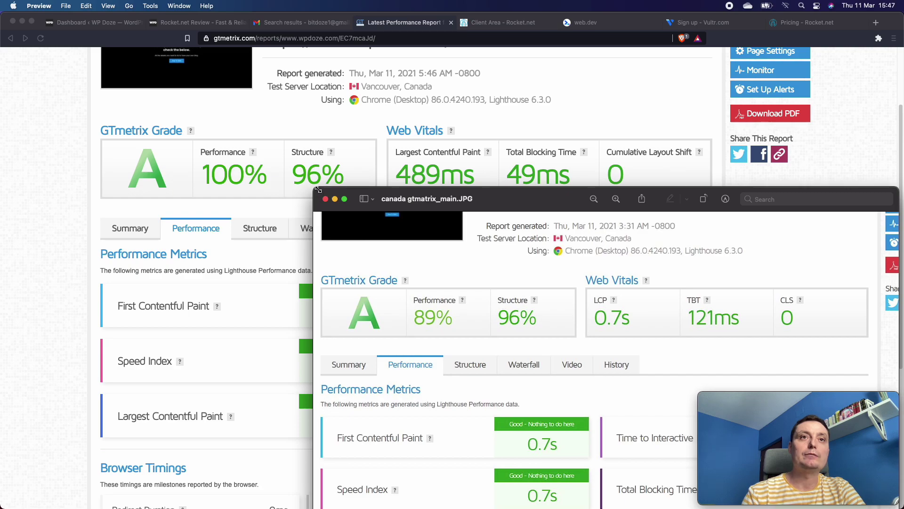
{"action": "left_click_drag", "start_coordinate": [316, 189], "coordinate": [548, 227]}
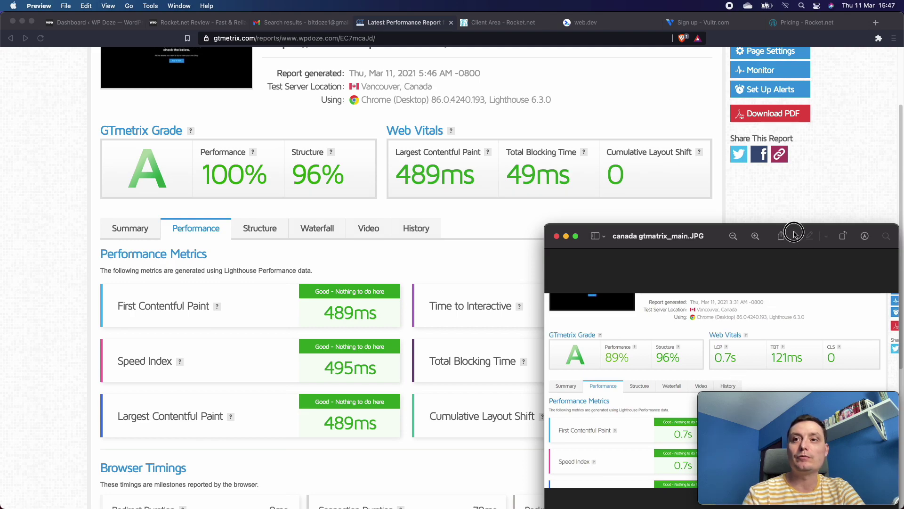
{"action": "left_click_drag", "start_coordinate": [795, 234], "coordinate": [541, 201]}
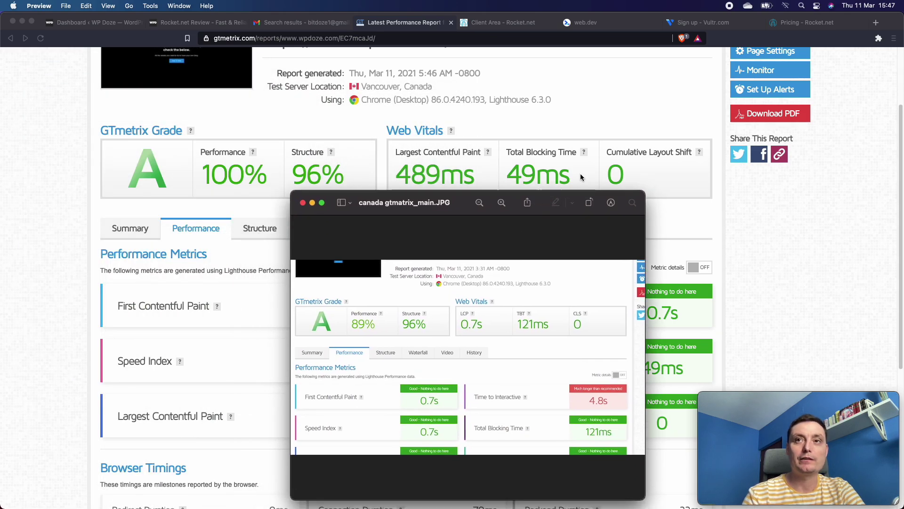
{"action": "left_click", "coordinate": [312, 203]}
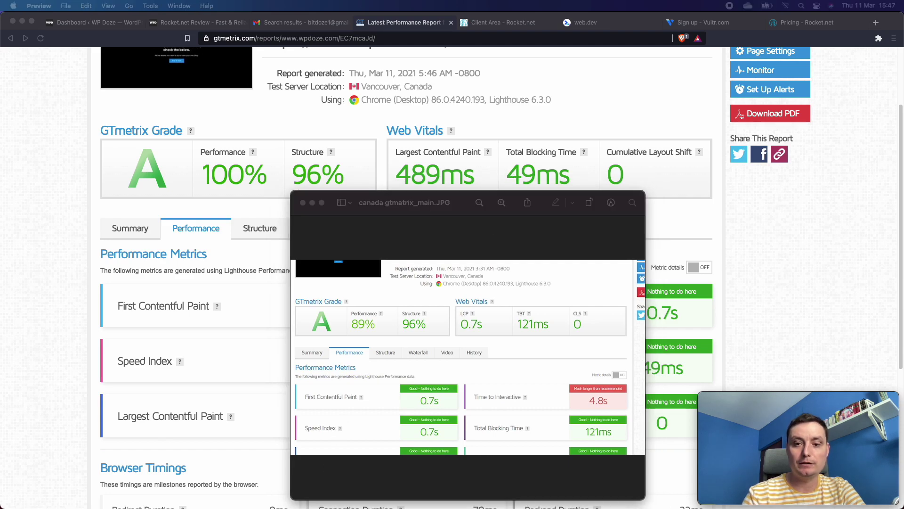
{"action": "key", "text": "super+Tab"}
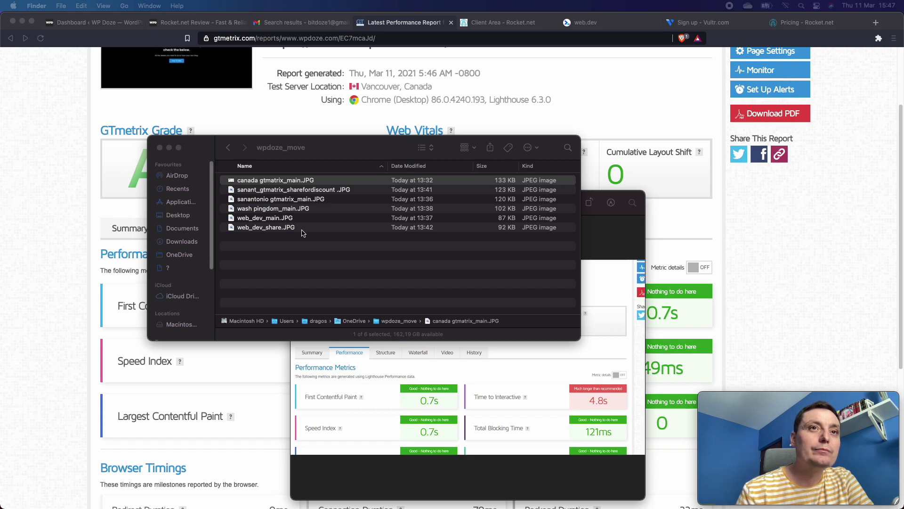
Quick Look sanant_gtmatrix_sharefordiscount .JPG, then return to the GTmetrix report.
{"action": "left_click", "coordinate": [285, 195]}
{"action": "left_click", "coordinate": [262, 193]}
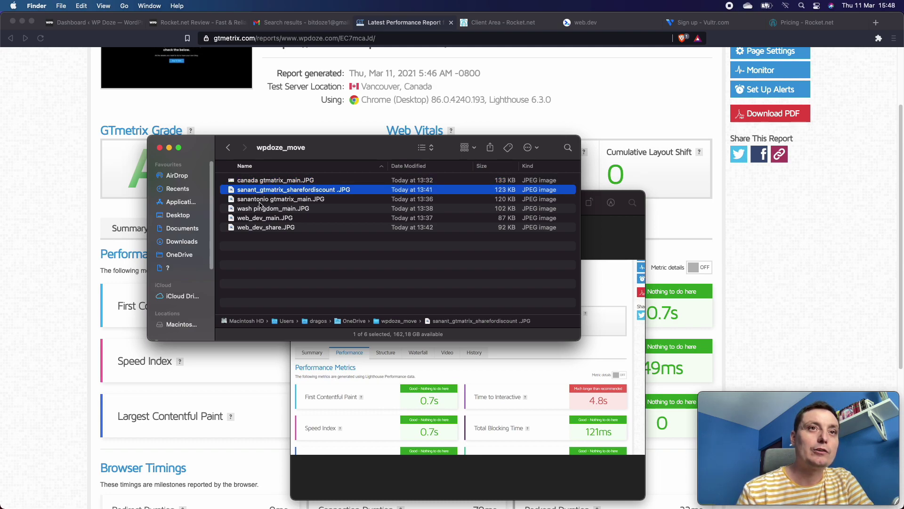
{"action": "left_click", "coordinate": [588, 106]}
{"action": "scroll", "coordinate": [591, 110], "scroll_direction": "up", "scroll_amount": 4}
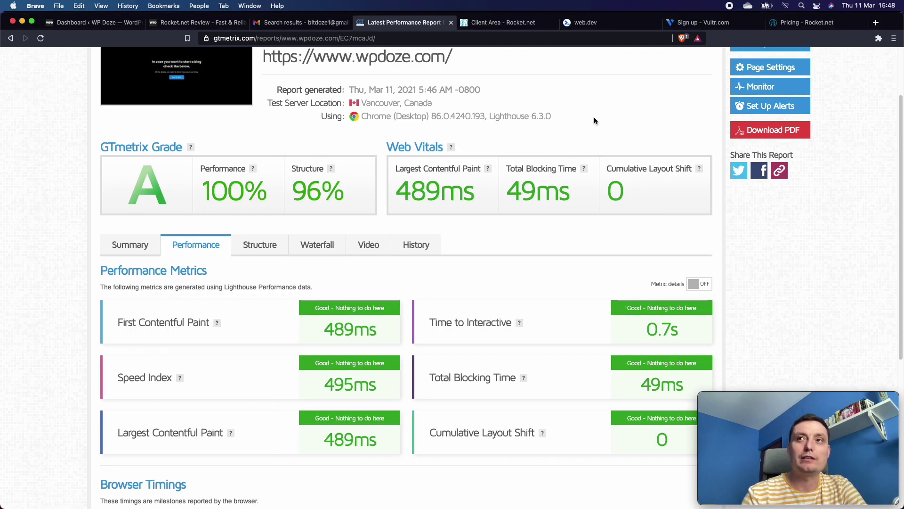
{"action": "left_click_drag", "start_coordinate": [255, 131], "coordinate": [459, 136]}
{"action": "key", "text": "super+c"}
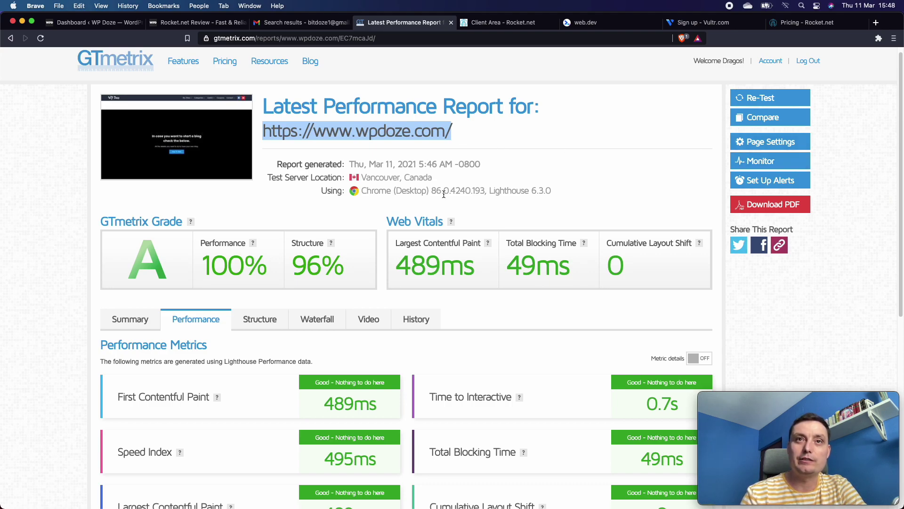
{"action": "scroll", "coordinate": [552, 208], "scroll_direction": "down", "scroll_amount": 1}
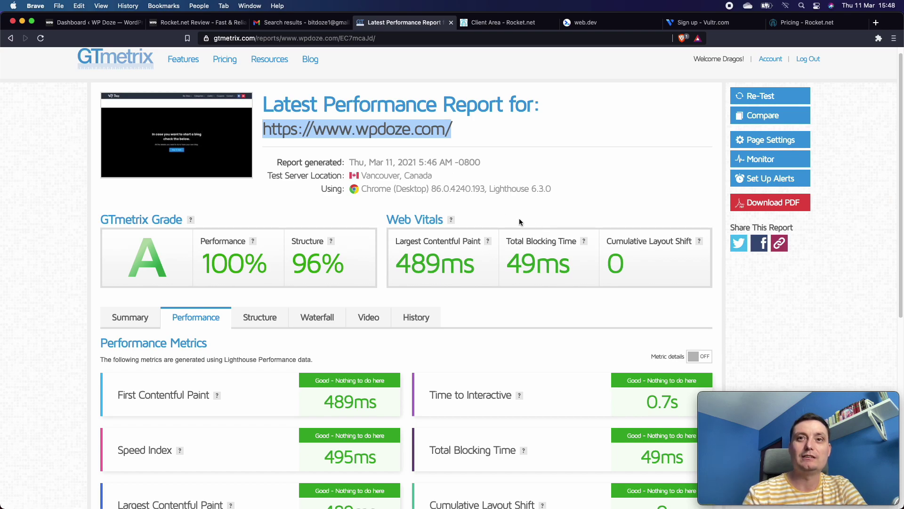
{"action": "scroll", "coordinate": [614, 230], "scroll_direction": "up", "scroll_amount": 1}
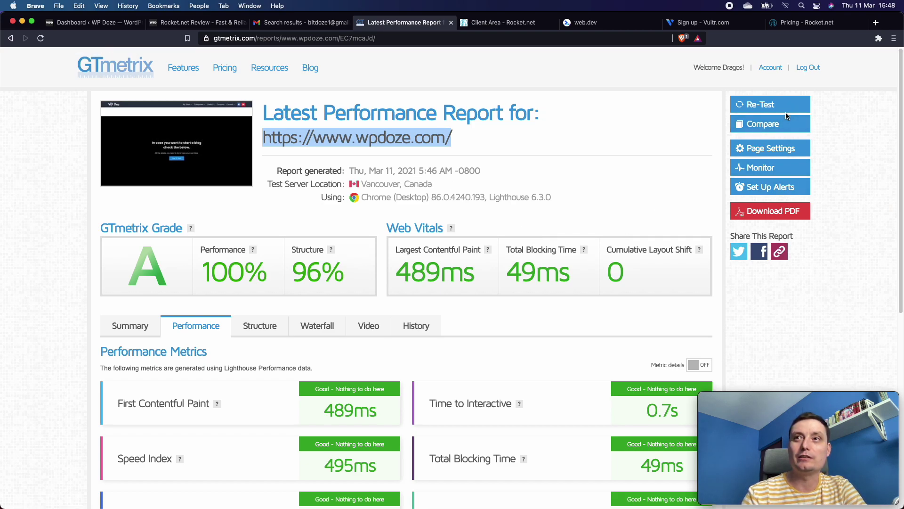
{"action": "left_click", "coordinate": [120, 68]}
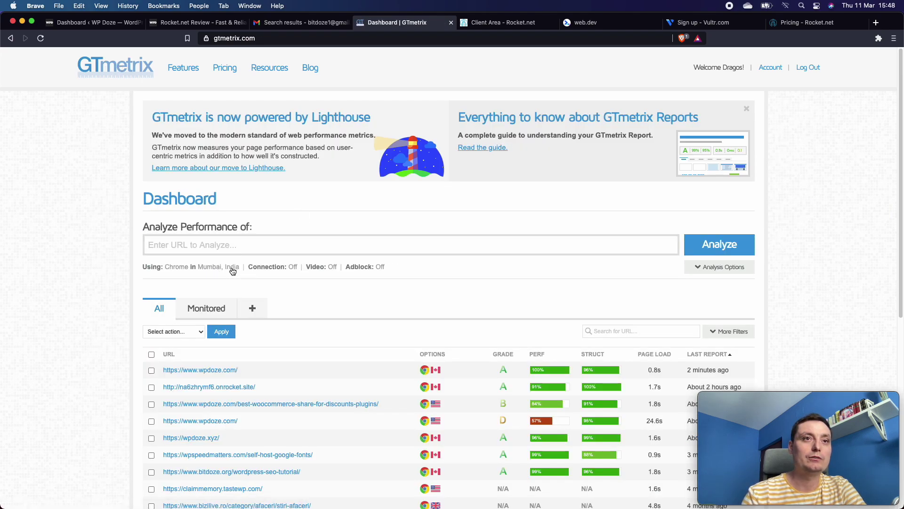
Paste the wpdoze.com address and analyze it from San Antonio.
{"action": "left_click", "coordinate": [215, 245]}
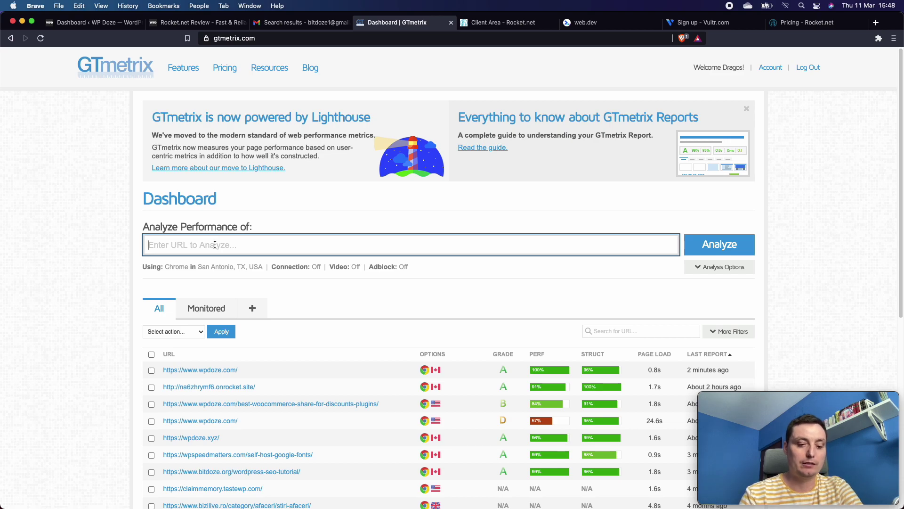
{"action": "key", "text": "super+v"}
{"action": "left_click", "coordinate": [735, 255]}
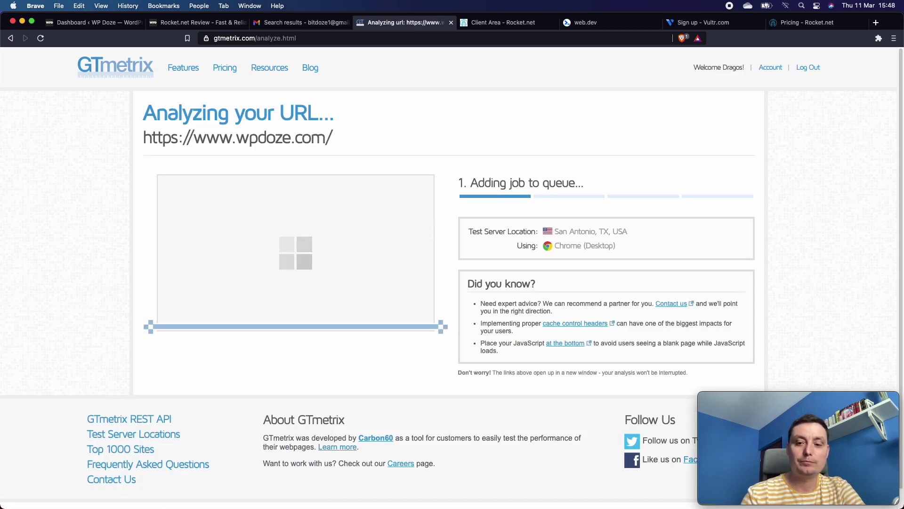
Put the Canada screenshot away and place the old San Antonio grade-D screenshot beside the report.
{"action": "key", "text": "super+Tab"}
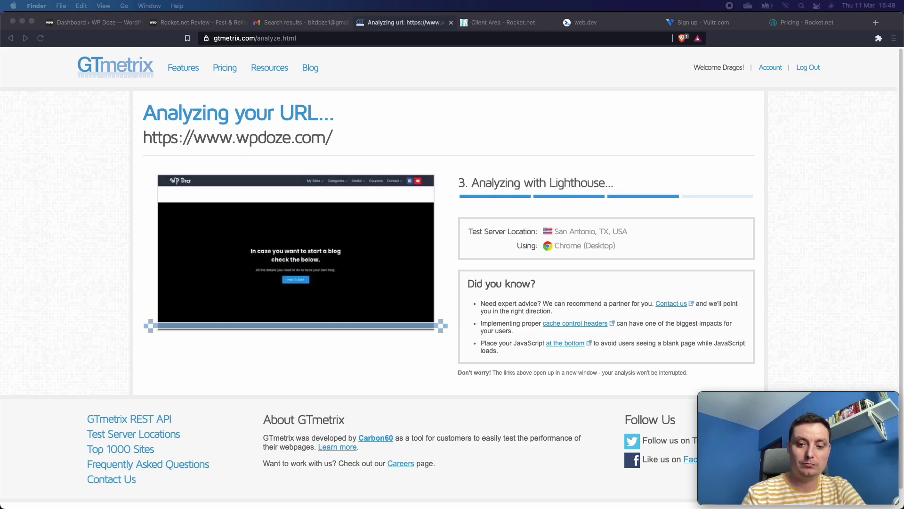
{"action": "key", "text": "super+o"}
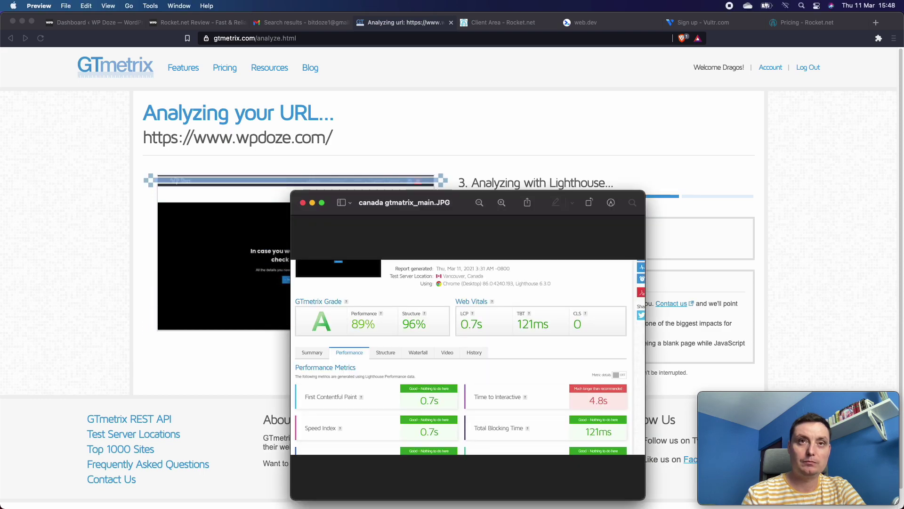
{"action": "left_click", "coordinate": [312, 203]}
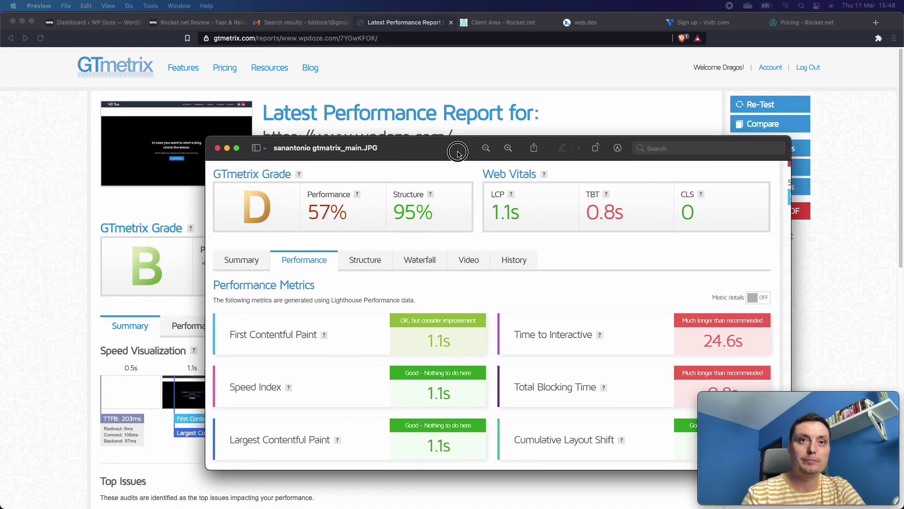
{"action": "left_click_drag", "start_coordinate": [431, 153], "coordinate": [553, 151]}
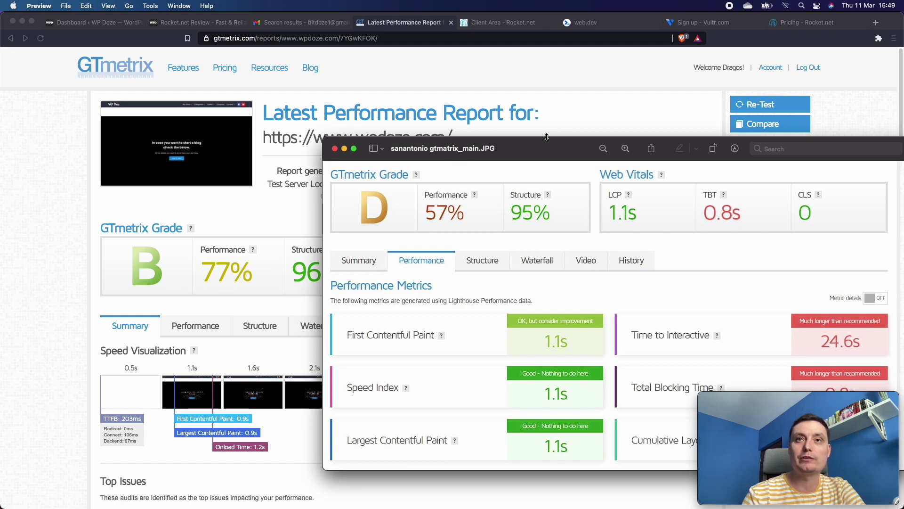
Move the old host's D-grade screenshot aside and bring the live grade-B GTmetrix report forward.
{"action": "left_click_drag", "start_coordinate": [553, 149], "coordinate": [475, 82]}
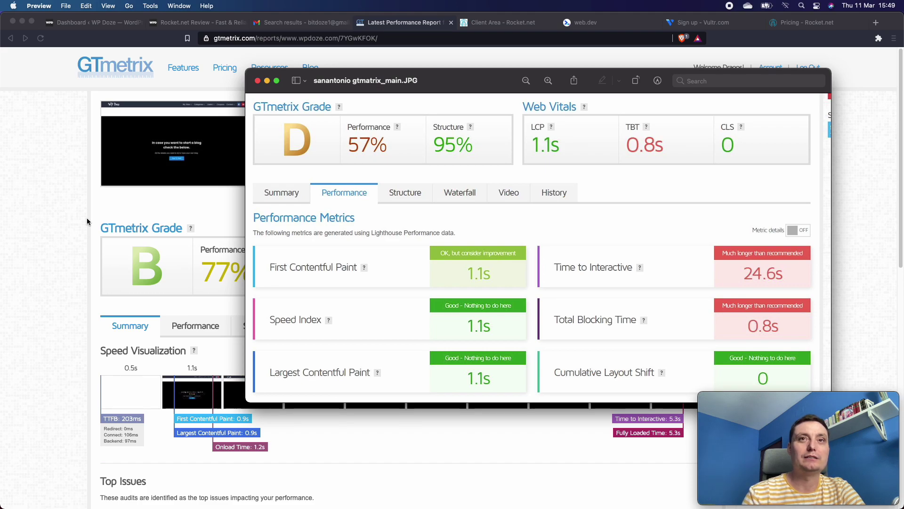
{"action": "left_click", "coordinate": [52, 220]}
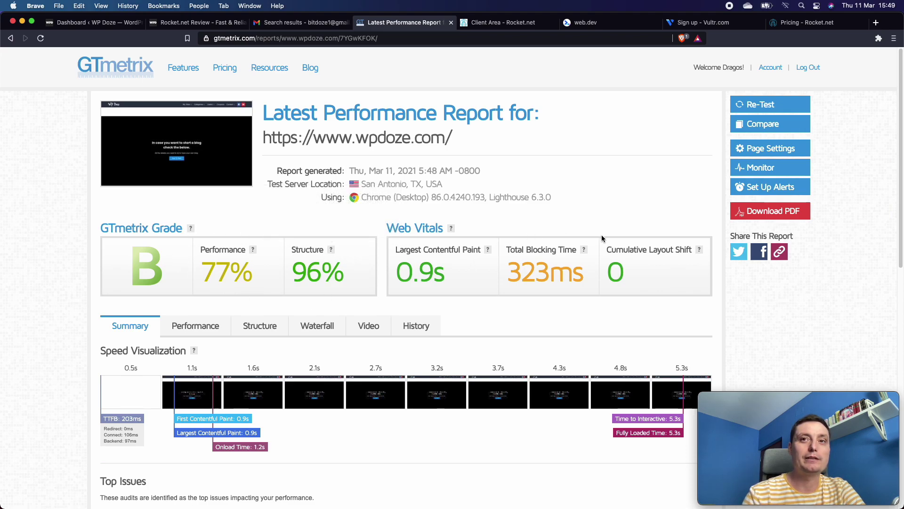
Re-test wpdoze.com on GTmetrix and review its Performance metrics: 86%, 0.5s LCP, 88ms TBT.
{"action": "left_click", "coordinate": [792, 109]}
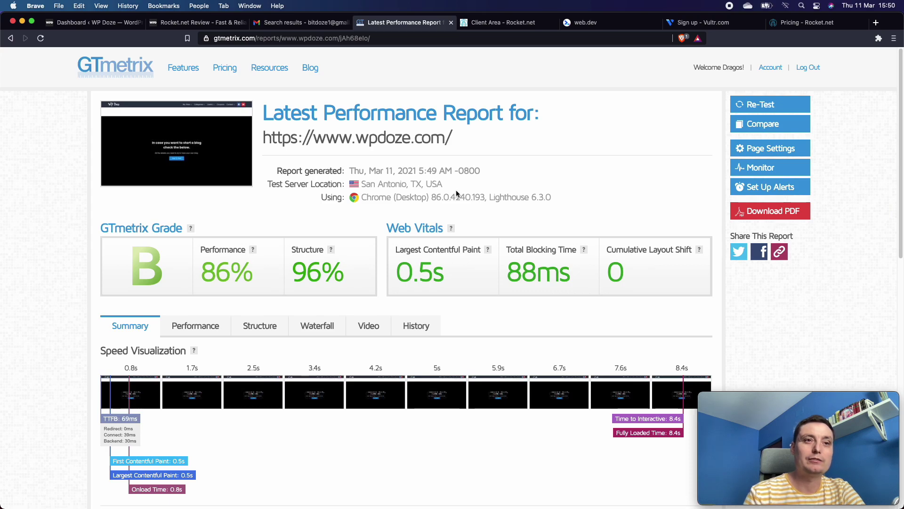
{"action": "scroll", "coordinate": [456, 191], "scroll_direction": "down", "scroll_amount": 1}
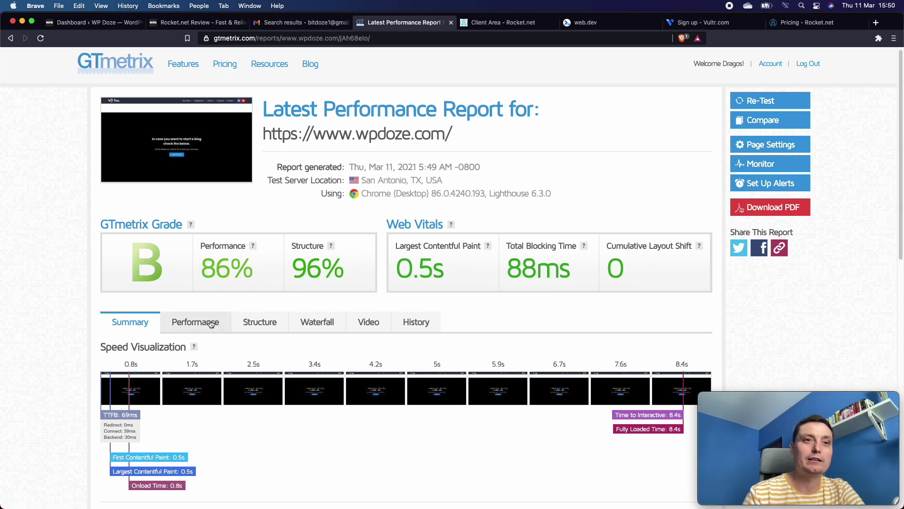
{"action": "left_click", "coordinate": [207, 322]}
{"action": "scroll", "coordinate": [457, 202], "scroll_direction": "down", "scroll_amount": 1}
{"action": "scroll", "coordinate": [457, 206], "scroll_direction": "down", "scroll_amount": 1}
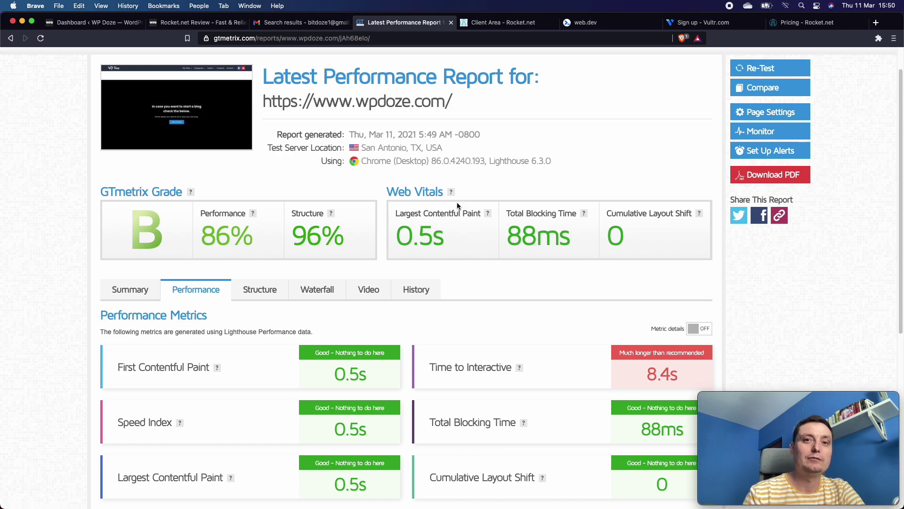
{"action": "scroll", "coordinate": [457, 206], "scroll_direction": "down", "scroll_amount": 2}
{"action": "scroll", "coordinate": [457, 206], "scroll_direction": "down", "scroll_amount": 2}
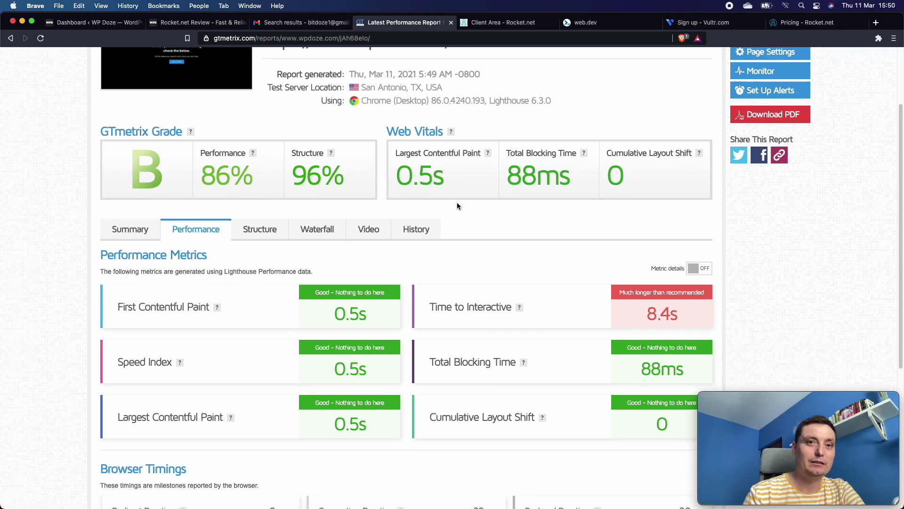
{"action": "scroll", "coordinate": [457, 206], "scroll_direction": "up", "scroll_amount": 2}
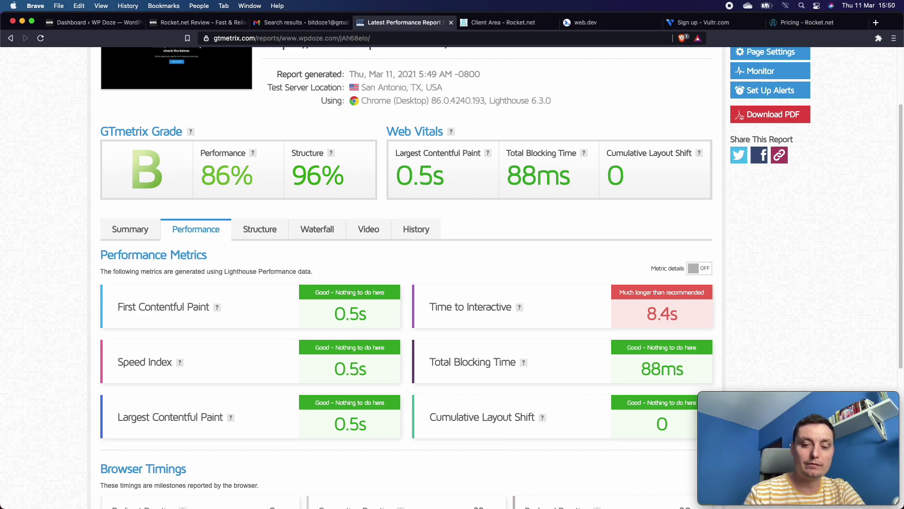
{"action": "key", "text": "super+Tab"}
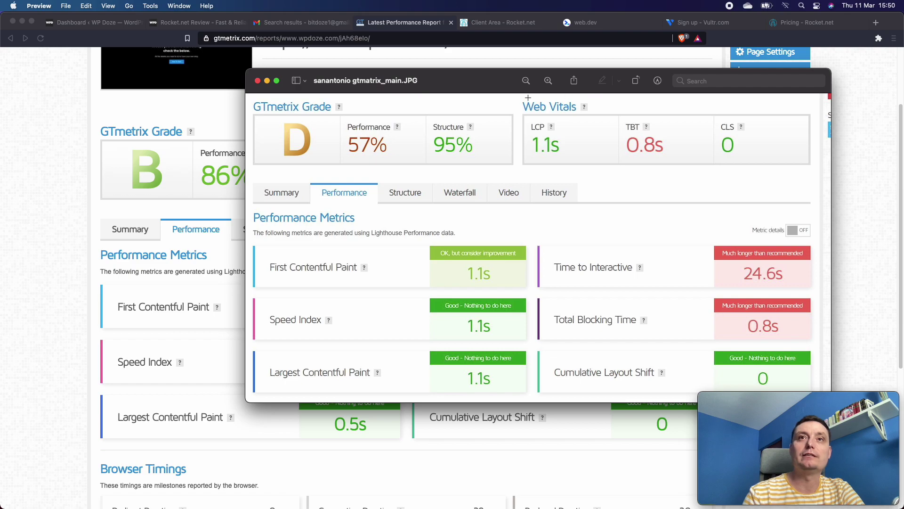
{"action": "left_click_drag", "start_coordinate": [502, 88], "coordinate": [696, 165]}
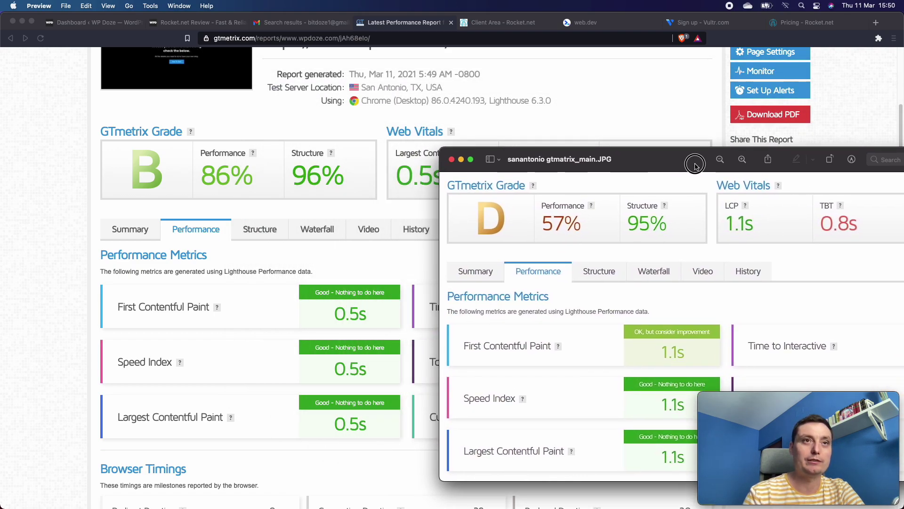
{"action": "left_click_drag", "start_coordinate": [696, 165], "coordinate": [517, 225]}
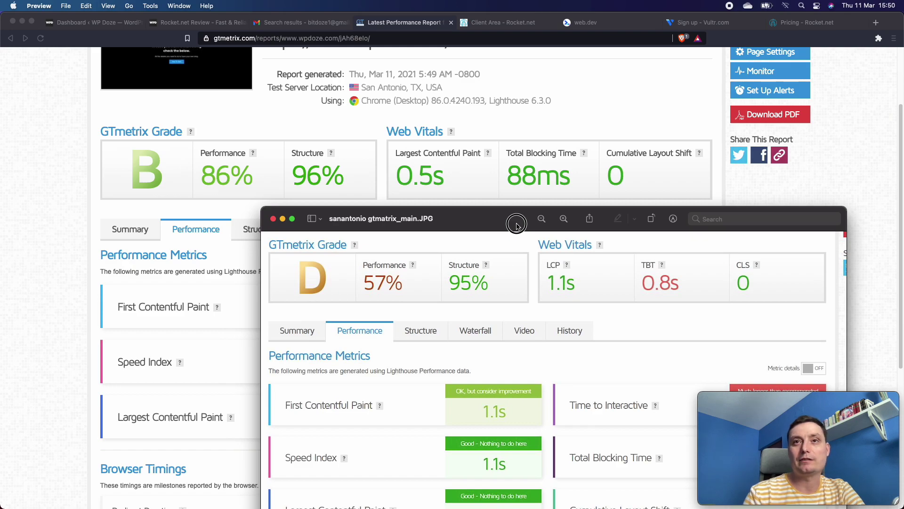
{"action": "left_click_drag", "start_coordinate": [516, 225], "coordinate": [449, 111]}
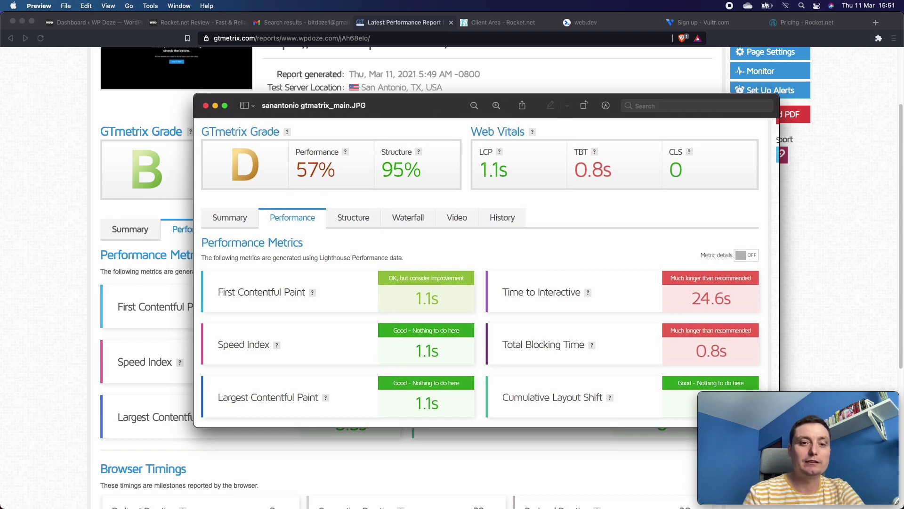
Open the earlier GTmetrix report for the best-woocommerce-share-for-discounts-plugins post from the Dashboard.
{"action": "left_click", "coordinate": [809, 185]}
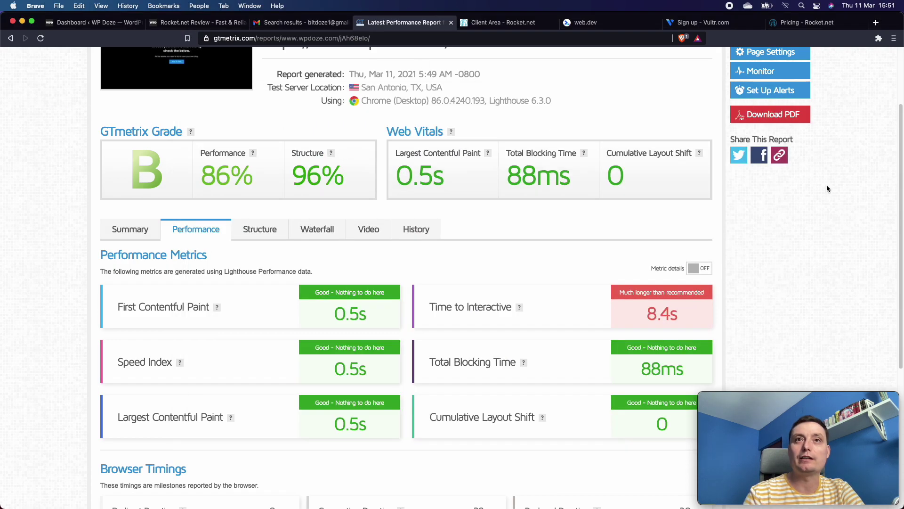
{"action": "scroll", "coordinate": [629, 188], "scroll_direction": "up", "scroll_amount": 3}
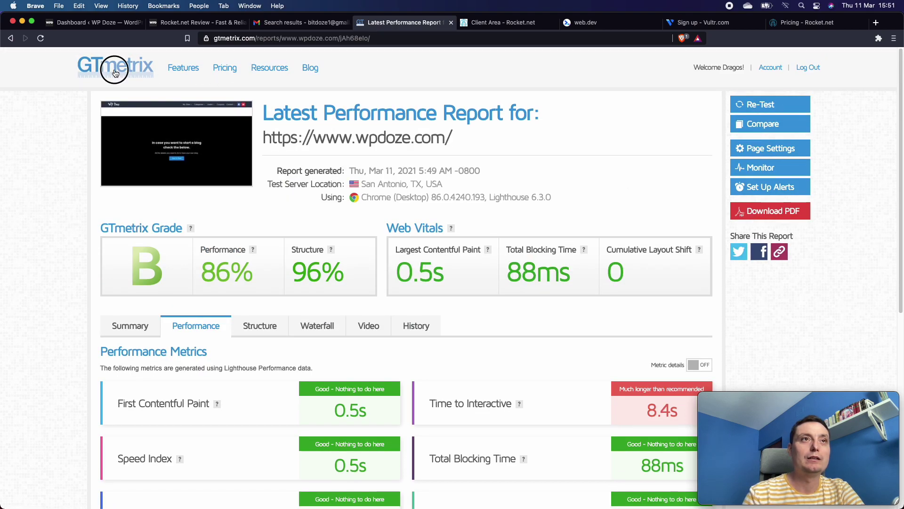
{"action": "left_click", "coordinate": [115, 70]}
{"action": "scroll", "coordinate": [410, 250], "scroll_direction": "down", "scroll_amount": 3}
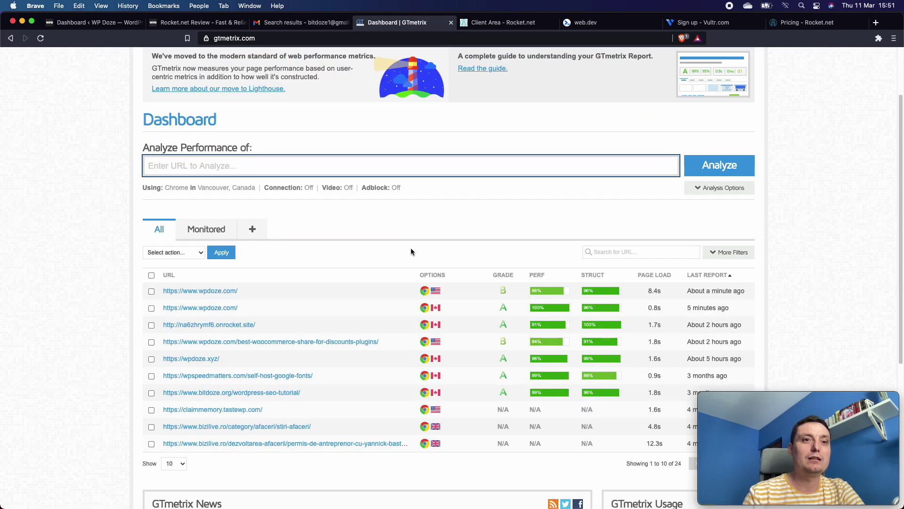
{"action": "left_click", "coordinate": [301, 342]}
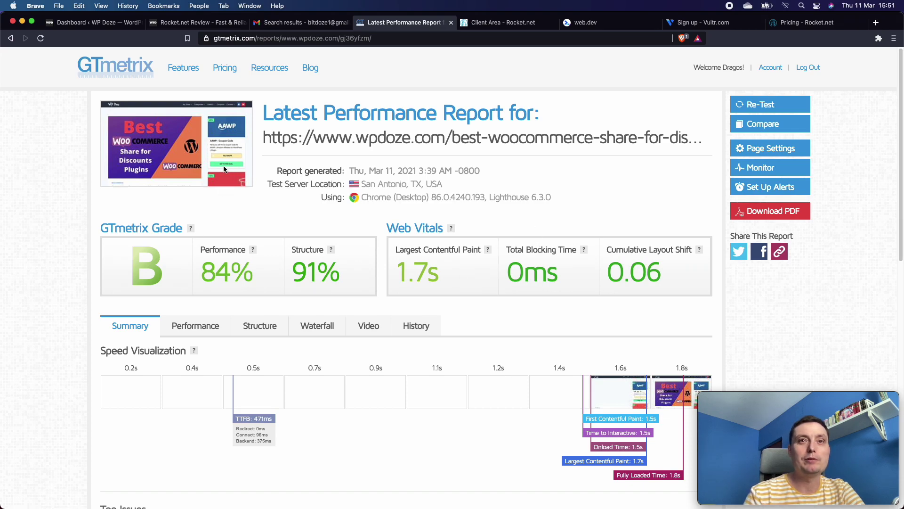
Compare the post's Performance metrics (grade B, 84%, 91% structure) against the old host's screenshot.
{"action": "scroll", "coordinate": [457, 166], "scroll_direction": "down", "scroll_amount": 1}
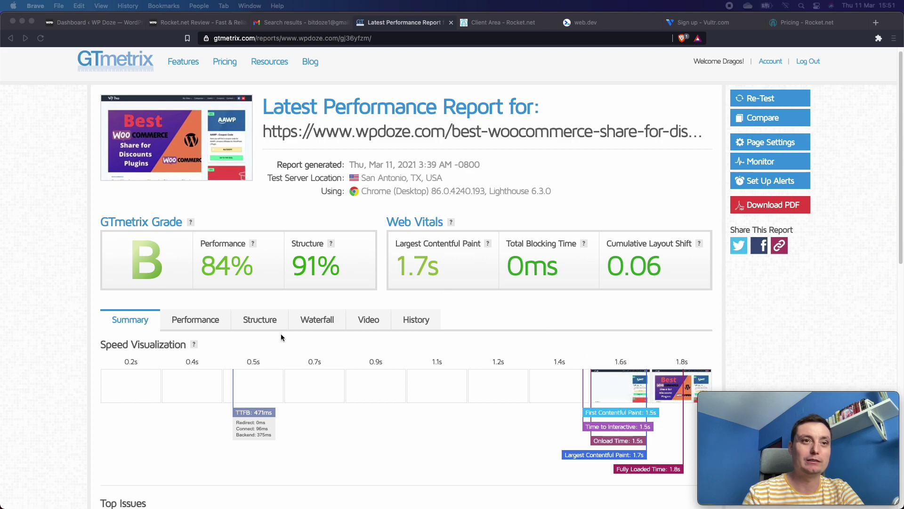
{"action": "left_click", "coordinate": [196, 320]}
{"action": "scroll", "coordinate": [289, 298], "scroll_direction": "down", "scroll_amount": 2}
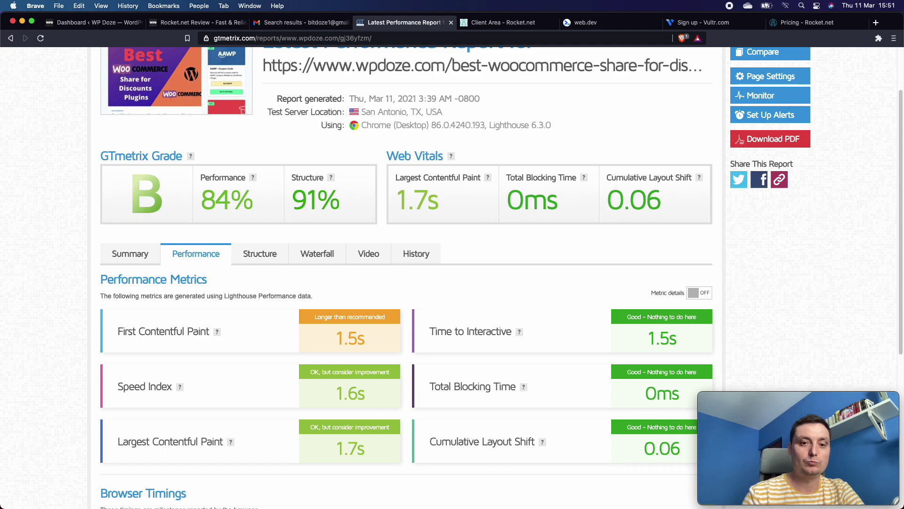
{"action": "key", "text": "super+Tab"}
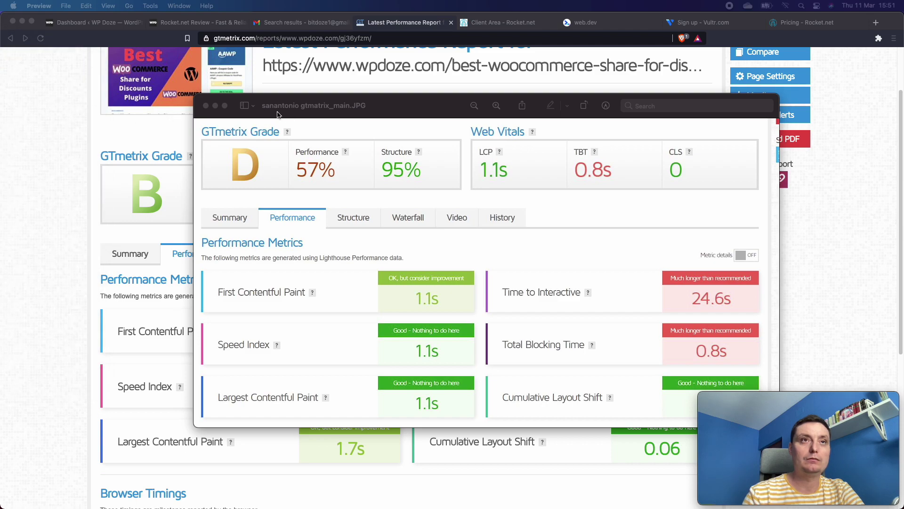
{"action": "left_click", "coordinate": [206, 106]}
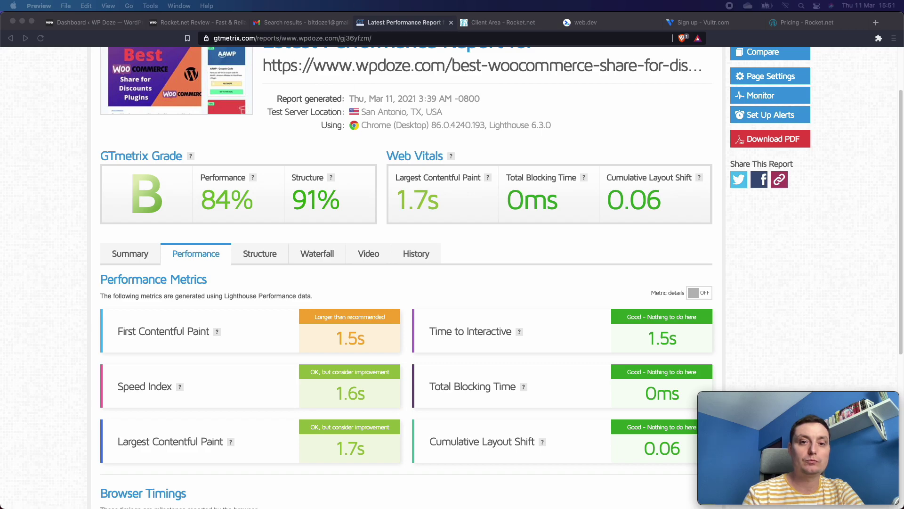
{"action": "left_click_drag", "start_coordinate": [0, 47], "coordinate": [536, 316]}
{"action": "scroll", "coordinate": [777, 189], "scroll_direction": "up", "scroll_amount": 3}
Re-test the WooCommerce post, getting grade A with 0.9s LCP and 0.8s First Contentful Paint.
{"action": "left_click", "coordinate": [764, 104]}
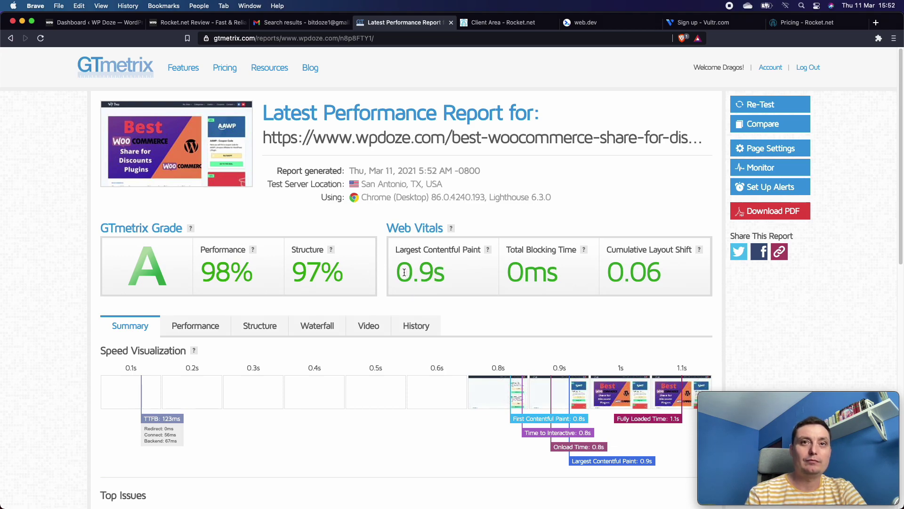
{"action": "left_click_drag", "start_coordinate": [408, 273], "coordinate": [437, 276]}
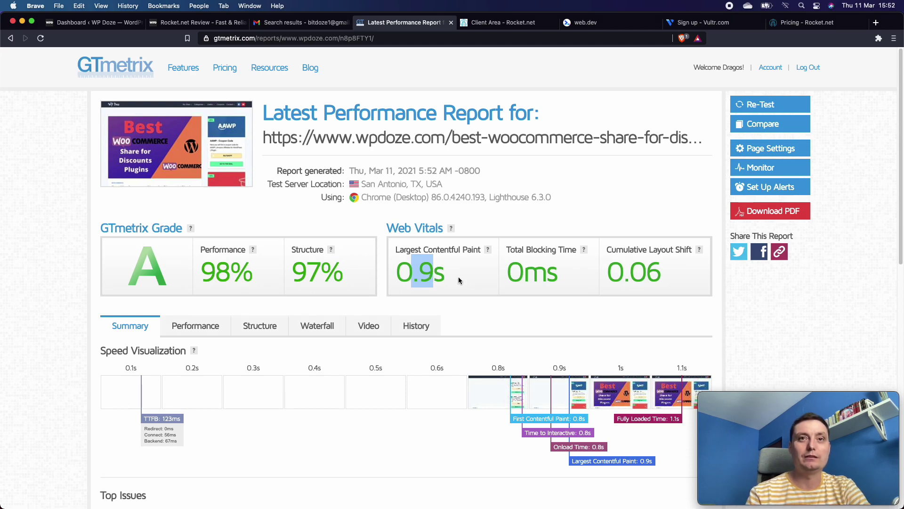
{"action": "scroll", "coordinate": [459, 276], "scroll_direction": "down", "scroll_amount": 1}
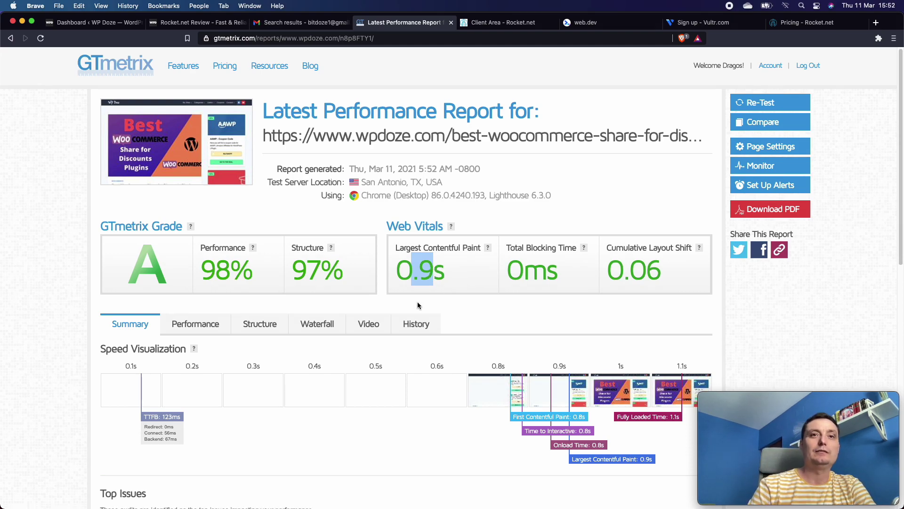
{"action": "left_click", "coordinate": [204, 324]}
{"action": "scroll", "coordinate": [631, 292], "scroll_direction": "down", "scroll_amount": 5}
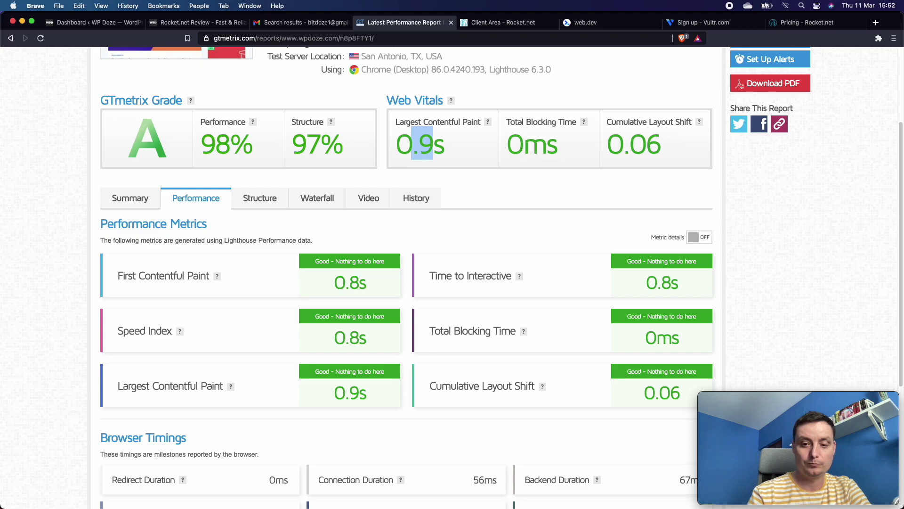
{"action": "key", "text": "super+Tab"}
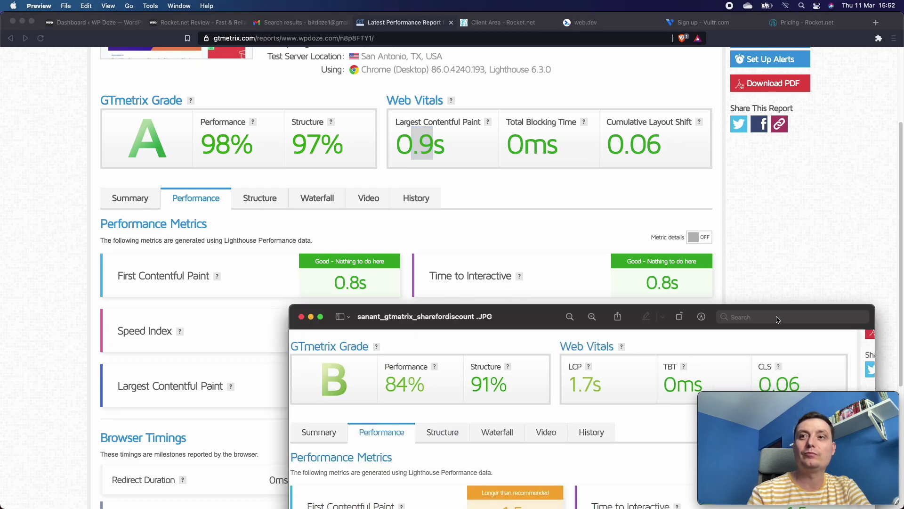
{"action": "left_click_drag", "start_coordinate": [523, 319], "coordinate": [483, 194]}
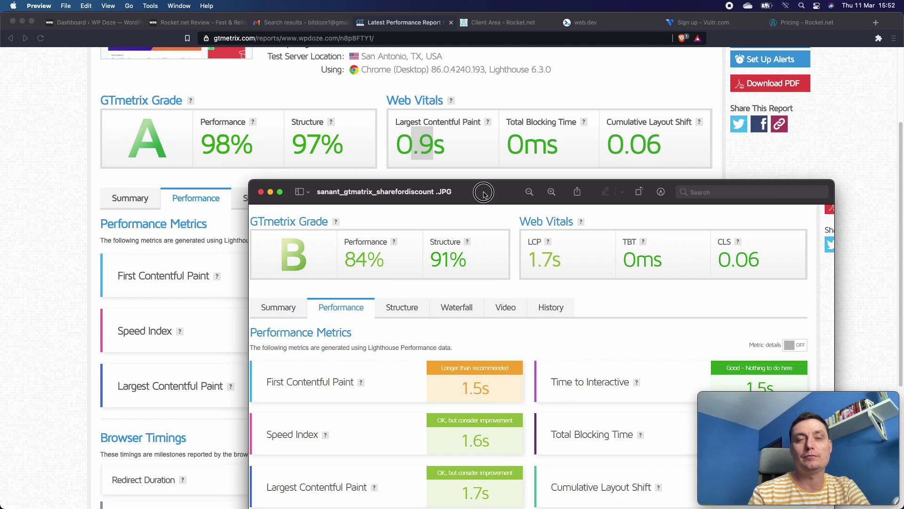
{"action": "mouse_move", "coordinate": [484, 194]}
{"action": "left_mouse_down"}
{"action": "mouse_move", "coordinate": [639, 180]}
{"action": "mouse_move", "coordinate": [624, 140]}
{"action": "mouse_move", "coordinate": [330, 153]}
{"action": "mouse_move", "coordinate": [381, 143]}
{"action": "mouse_move", "coordinate": [387, 167]}
{"action": "mouse_move", "coordinate": [495, 184]}
{"action": "left_mouse_up"}
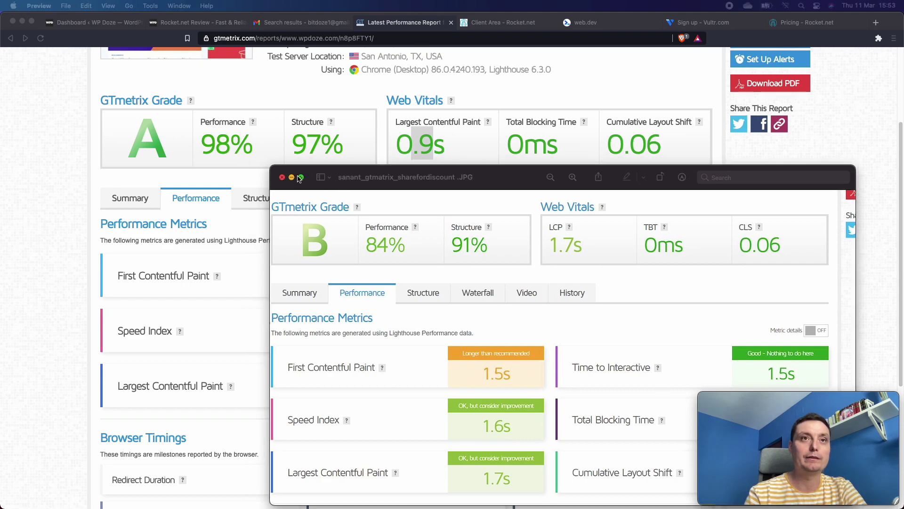
{"action": "left_click", "coordinate": [282, 178]}
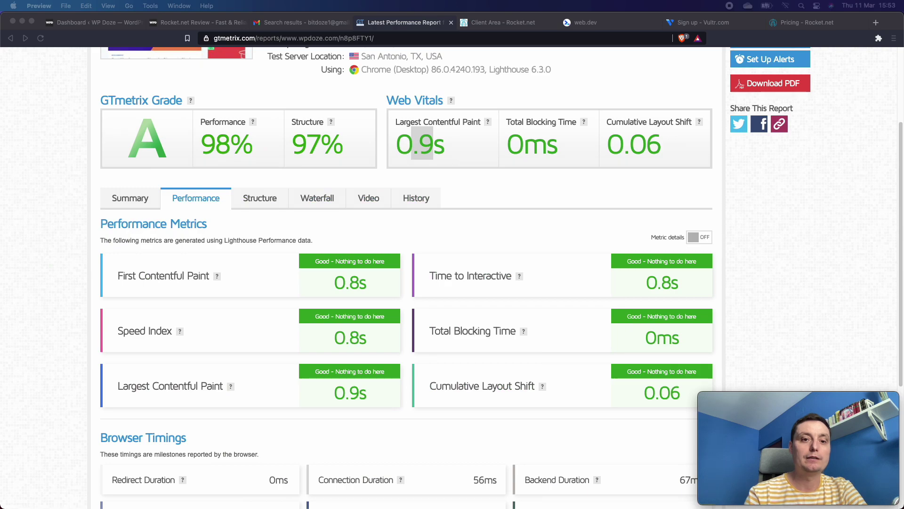
View the web_dev_main.JPG audit screenshot (Performance 75), then minimize it.
{"action": "key", "text": "super+grave"}
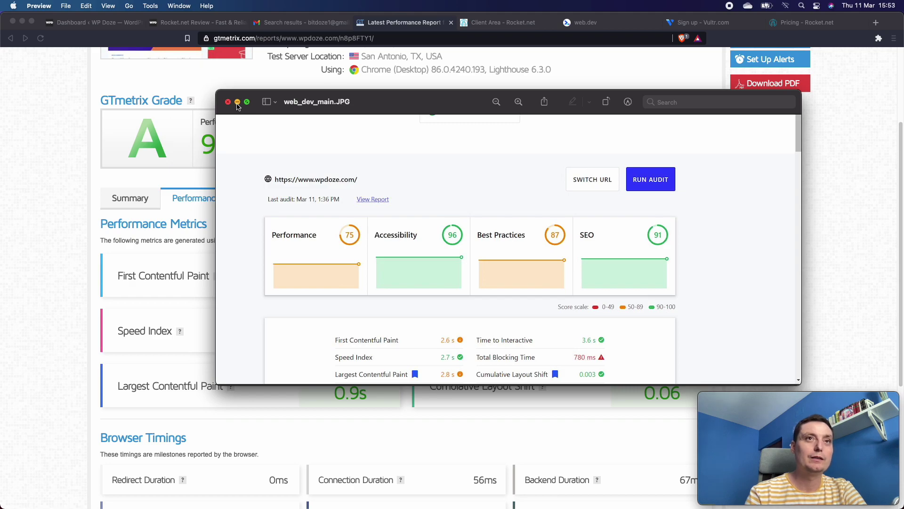
{"action": "left_click", "coordinate": [238, 103]}
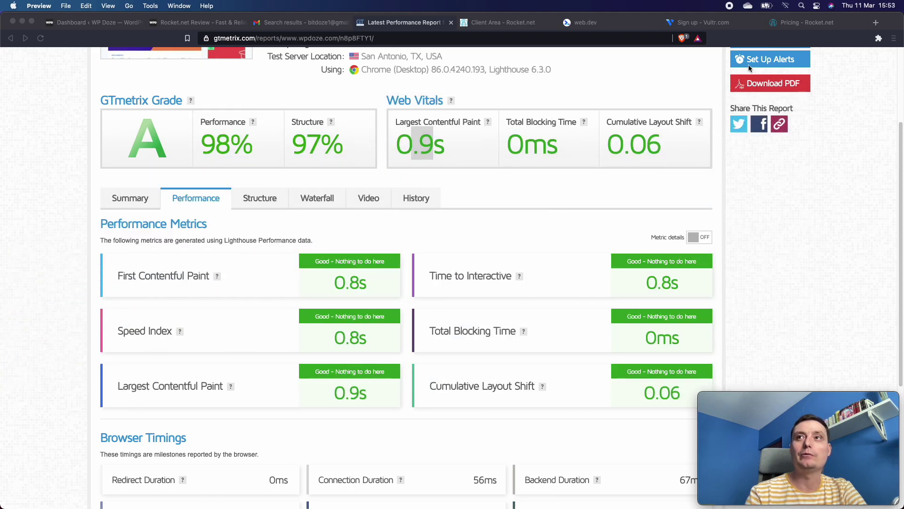
{"action": "left_click", "coordinate": [599, 24]}
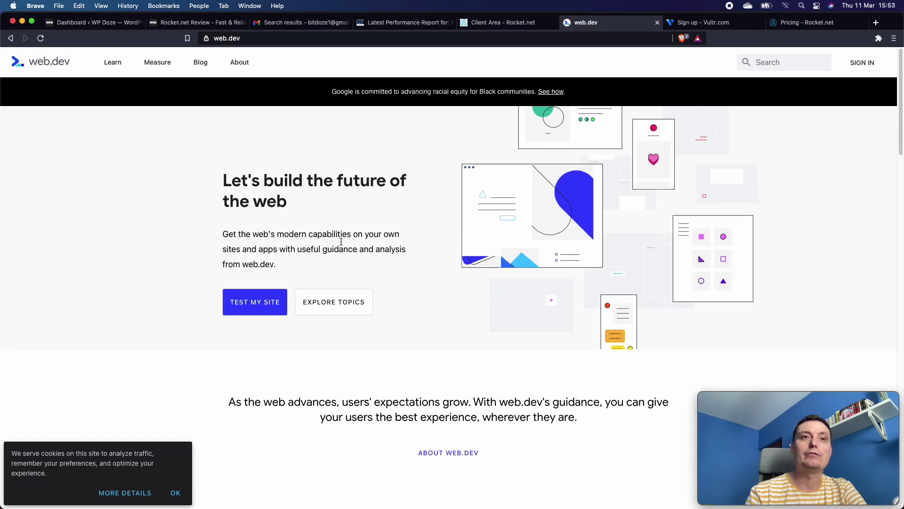
{"action": "left_click", "coordinate": [262, 307]}
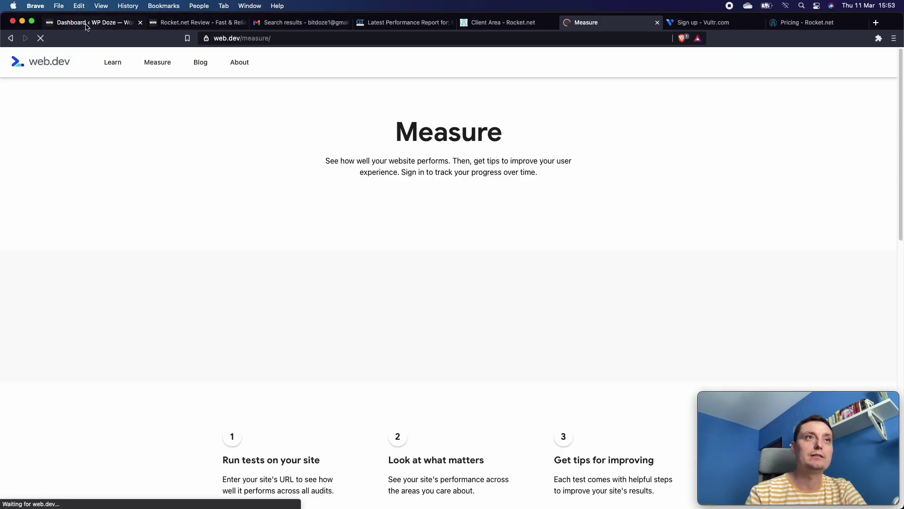
{"action": "key", "text": "super+1"}
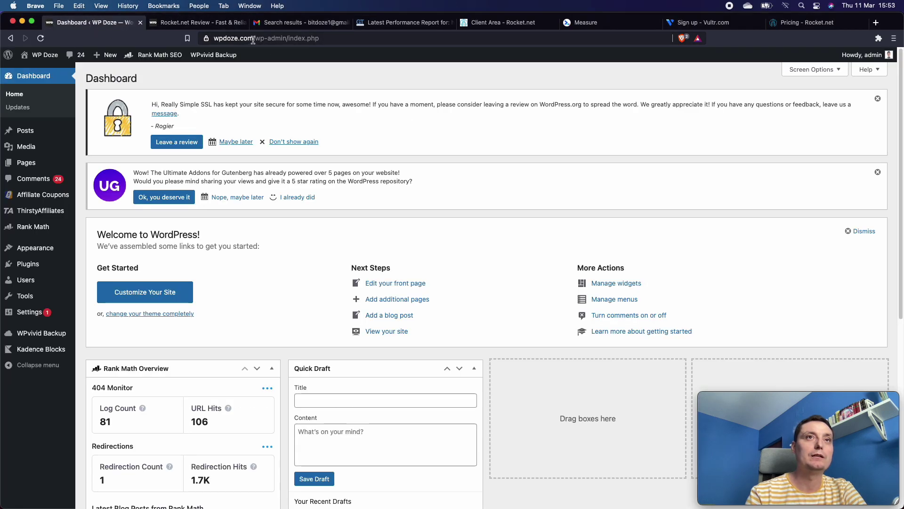
{"action": "left_click", "coordinate": [251, 41]}
{"action": "left_click", "coordinate": [254, 42]}
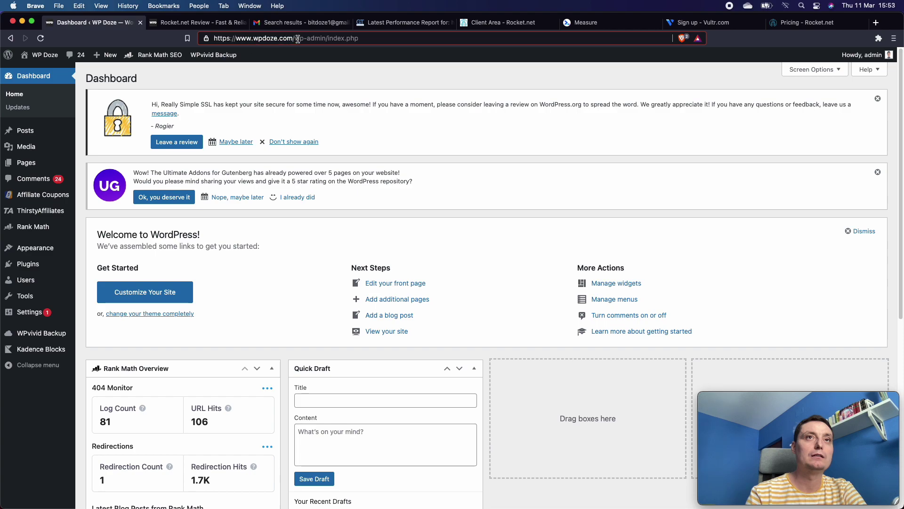
{"action": "left_click_drag", "start_coordinate": [300, 38], "coordinate": [227, 38]}
{"action": "right_click", "coordinate": [227, 37]}
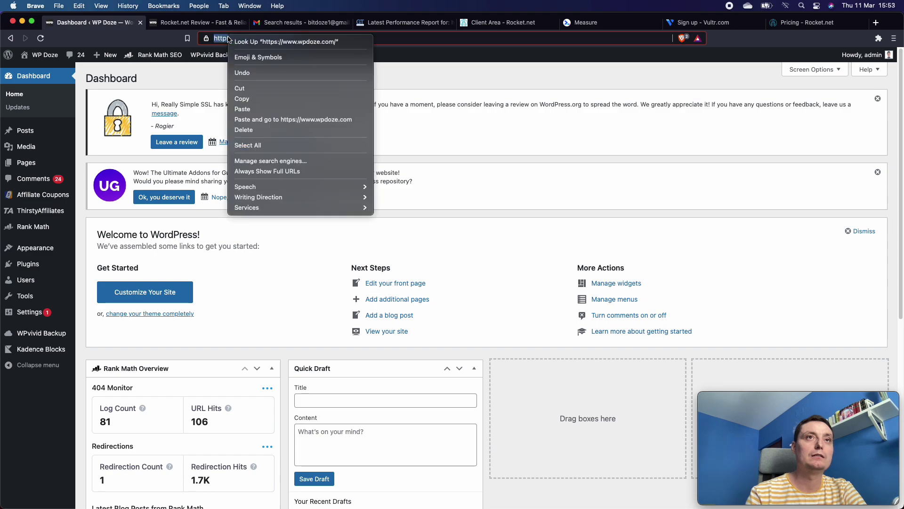
{"action": "left_click", "coordinate": [258, 100]}
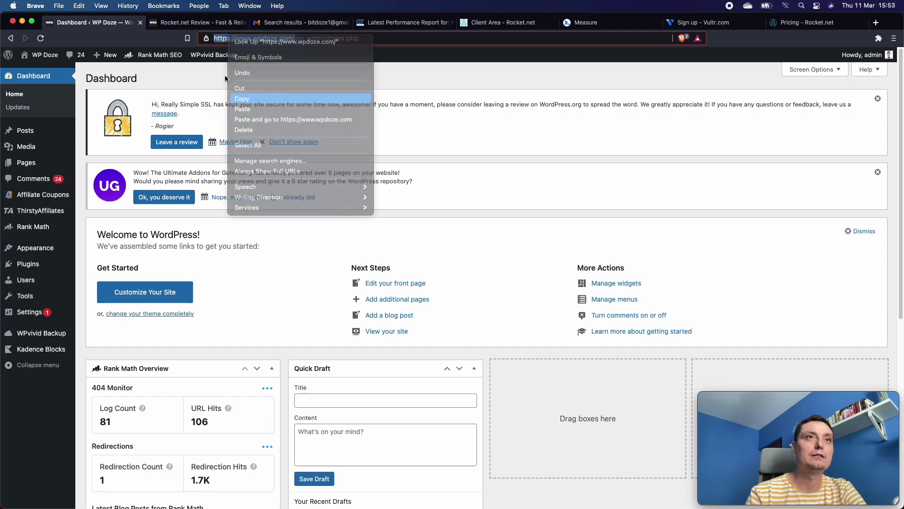
{"action": "left_click", "coordinate": [796, 24]}
{"action": "left_click", "coordinate": [720, 26]}
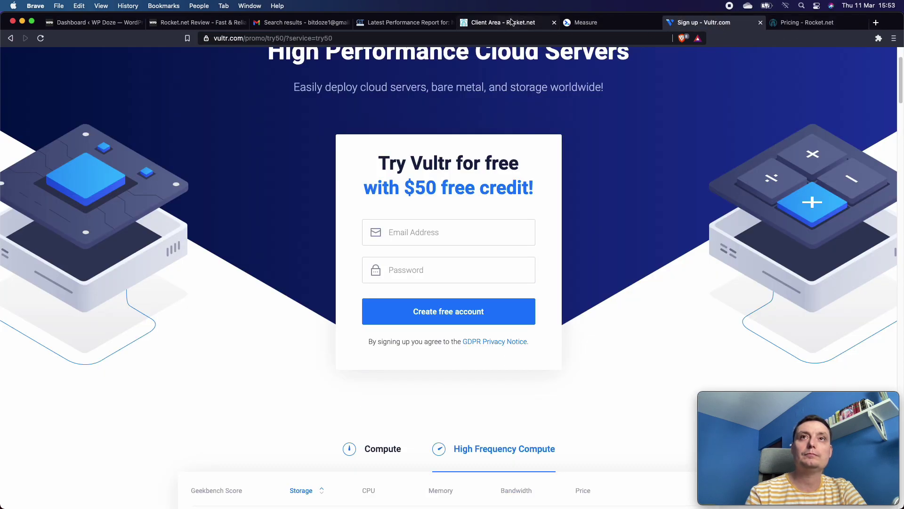
{"action": "key", "text": "super+l"}
{"action": "left_click", "coordinate": [592, 30]}
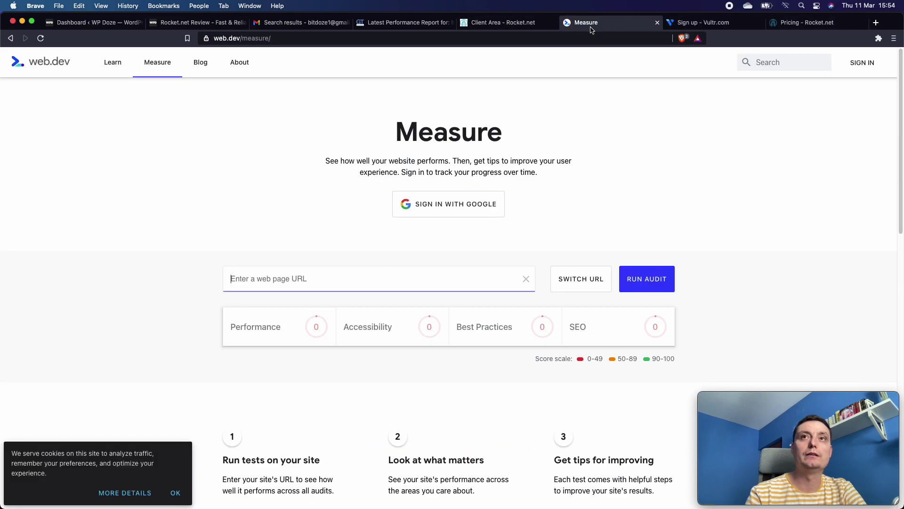
{"action": "left_click", "coordinate": [323, 283]}
{"action": "right_click", "coordinate": [325, 283]}
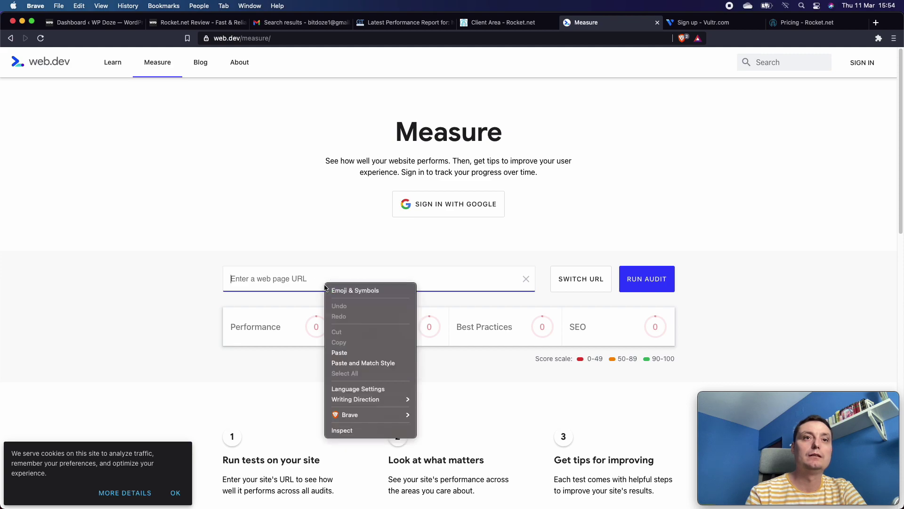
{"action": "left_click", "coordinate": [351, 352]}
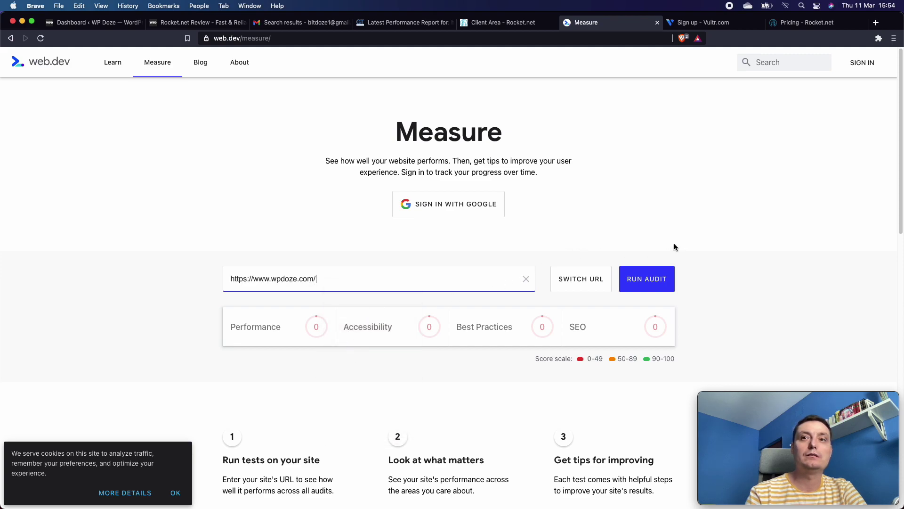
{"action": "left_click", "coordinate": [654, 276]}
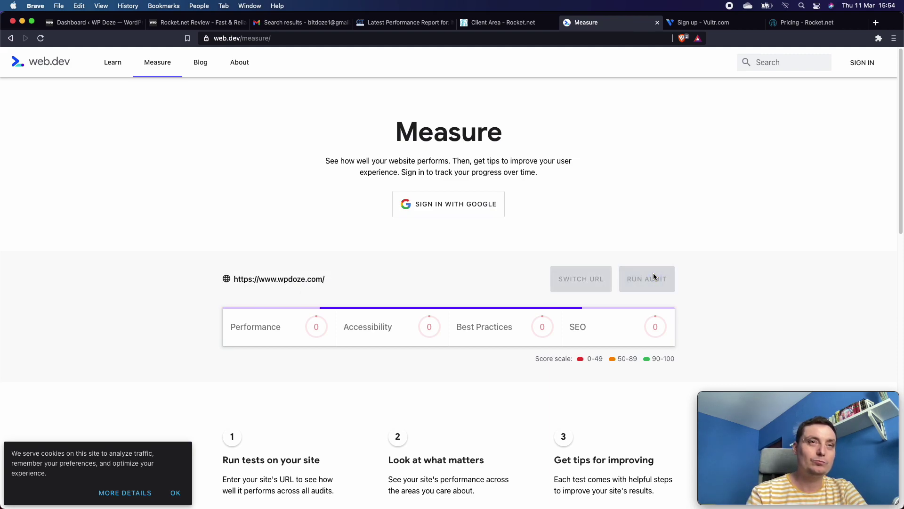
{"action": "left_click", "coordinate": [112, 26]}
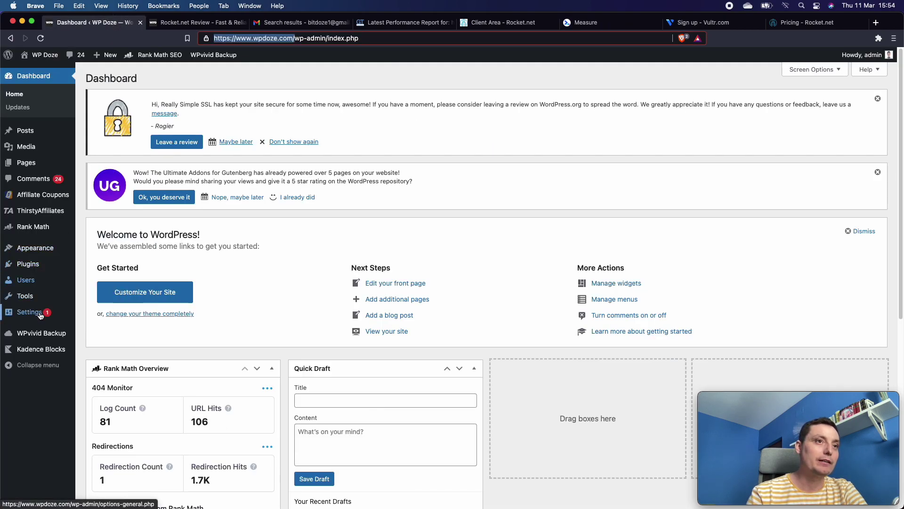
Open Settings > ShortPixel and review Lossy compression, thumbnails, backup and EXIF removal options.
{"action": "mouse_move", "coordinate": [41, 314]}
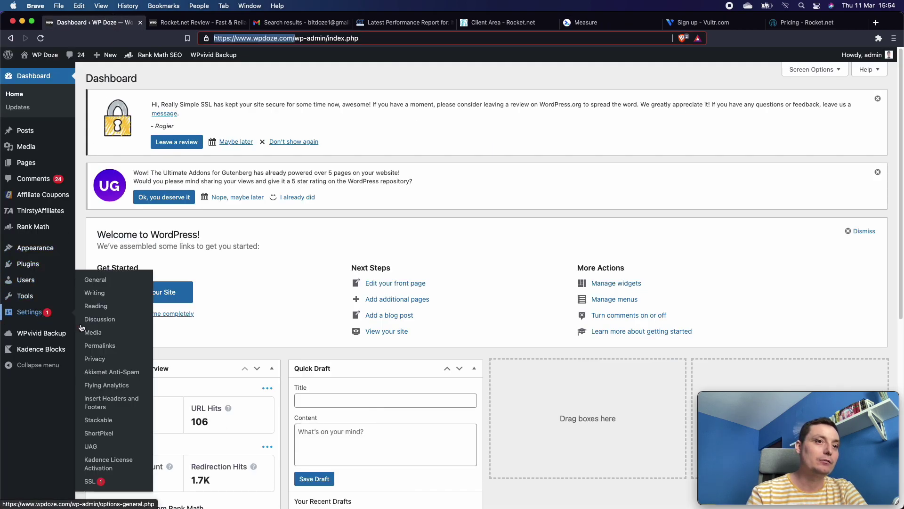
{"action": "left_click", "coordinate": [112, 438]}
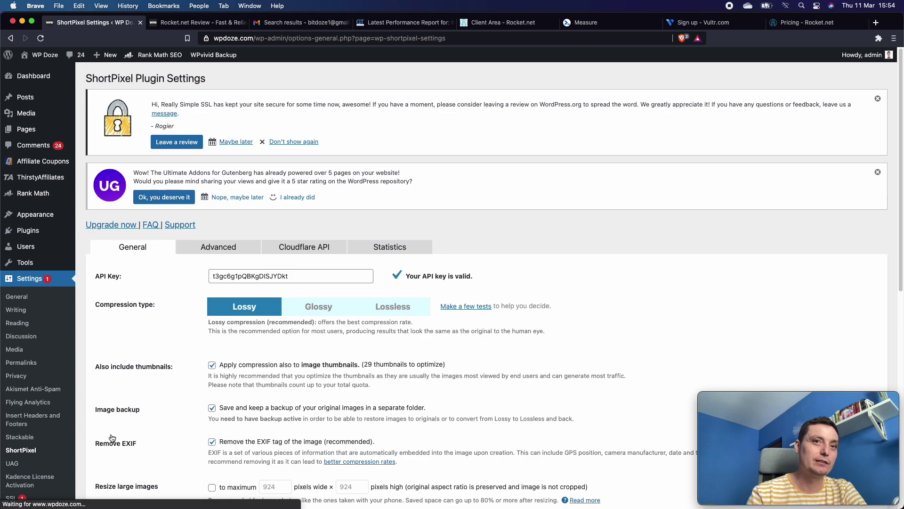
{"action": "scroll", "coordinate": [244, 328], "scroll_direction": "down", "scroll_amount": 2}
{"action": "scroll", "coordinate": [244, 329], "scroll_direction": "down", "scroll_amount": 2}
{"action": "scroll", "coordinate": [244, 328], "scroll_direction": "up", "scroll_amount": 3}
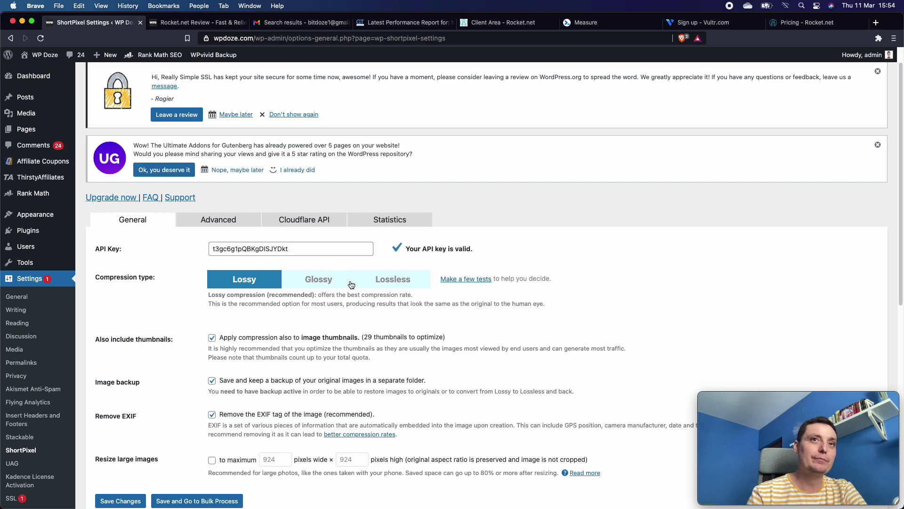
{"action": "scroll", "coordinate": [364, 285], "scroll_direction": "up", "scroll_amount": 1}
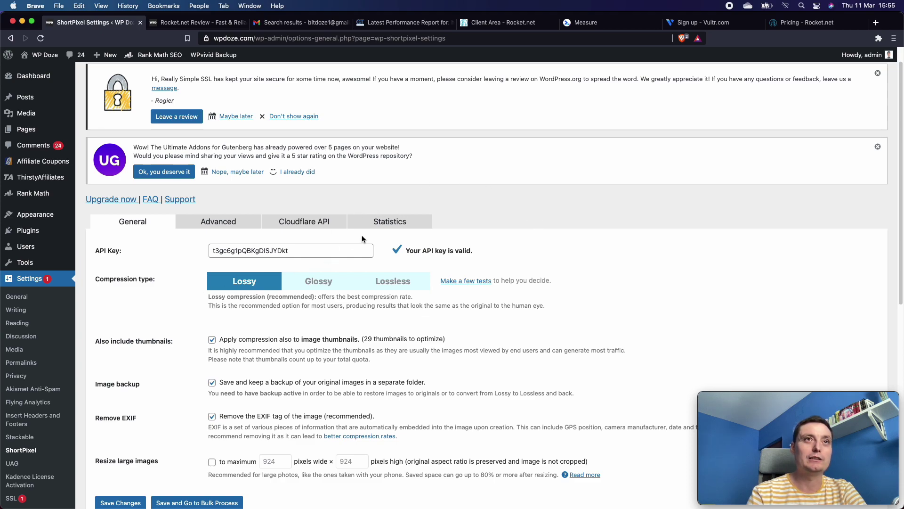
{"action": "scroll", "coordinate": [361, 238], "scroll_direction": "up", "scroll_amount": 2}
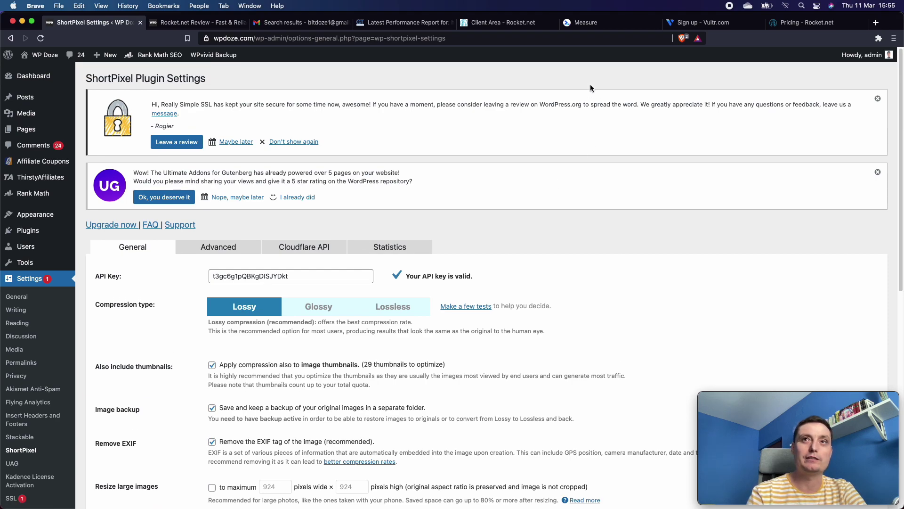
Rerun the web.dev audit of wpdoze.com: Performance 94, Accessibility 96, Best Practices 87, SEO 84.
{"action": "left_click", "coordinate": [603, 24]}
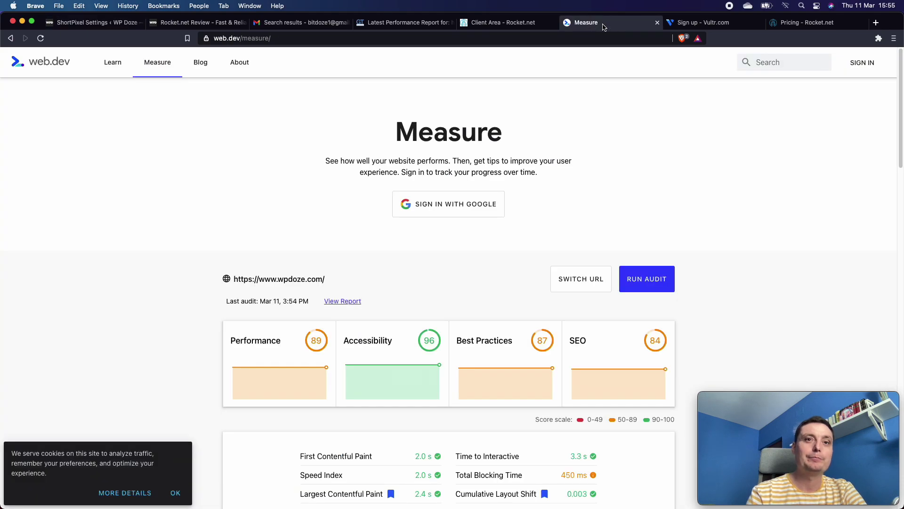
{"action": "scroll", "coordinate": [446, 122], "scroll_direction": "down", "scroll_amount": 1}
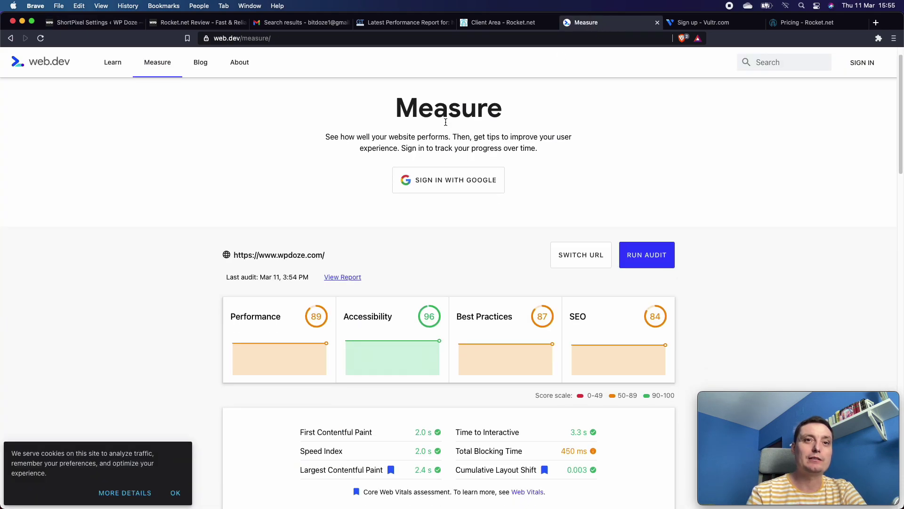
{"action": "scroll", "coordinate": [446, 122], "scroll_direction": "down", "scroll_amount": 1}
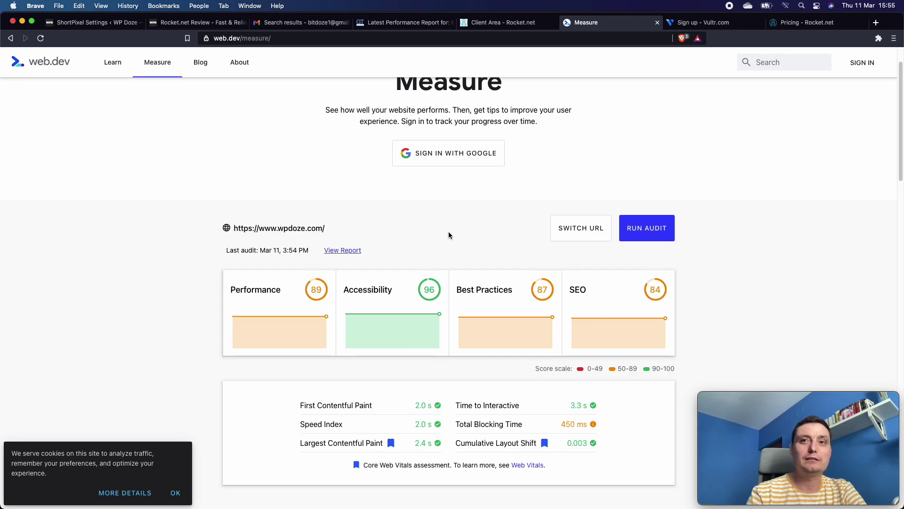
{"action": "left_click", "coordinate": [557, 229]}
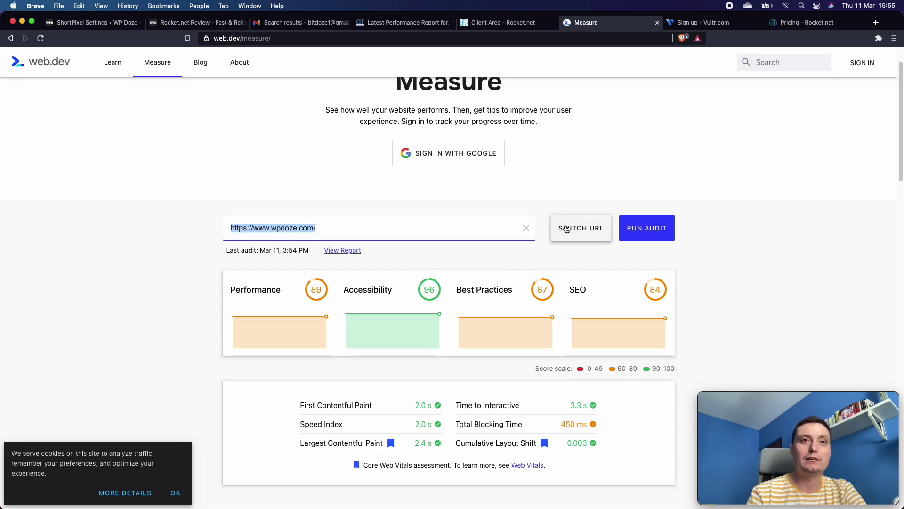
{"action": "left_click", "coordinate": [641, 229]}
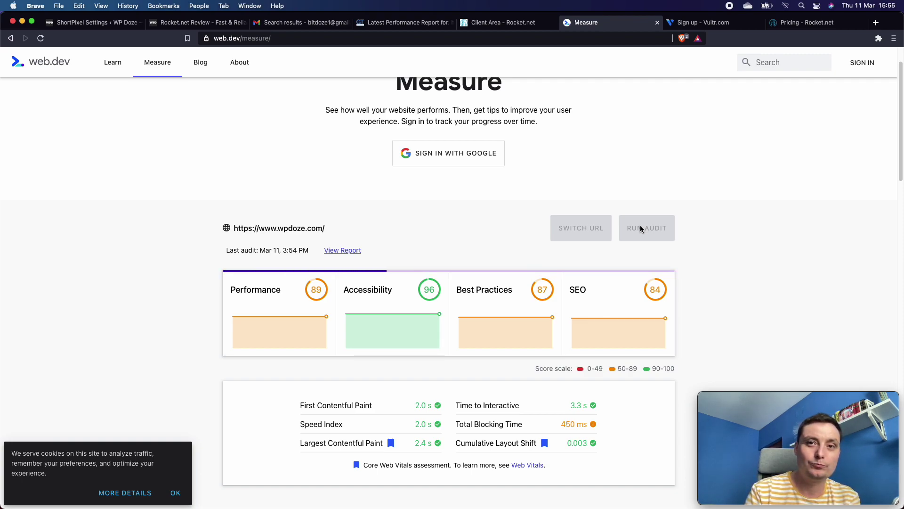
{"action": "scroll", "coordinate": [640, 229], "scroll_direction": "down", "scroll_amount": 1}
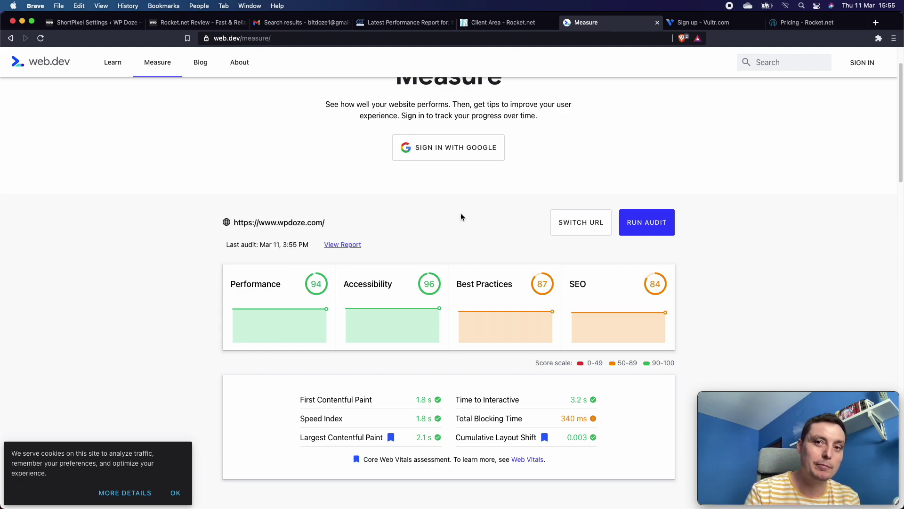
{"action": "scroll", "coordinate": [461, 214], "scroll_direction": "down", "scroll_amount": 1}
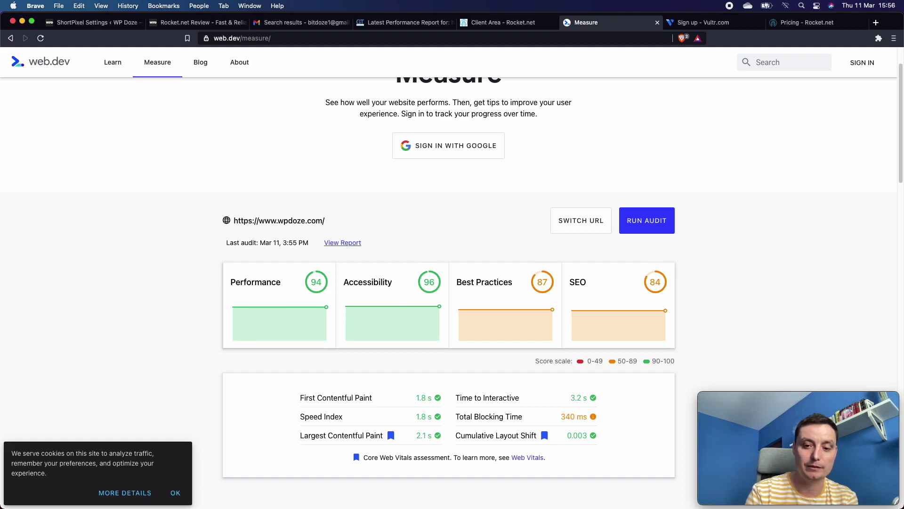
{"action": "key", "text": "super+Tab"}
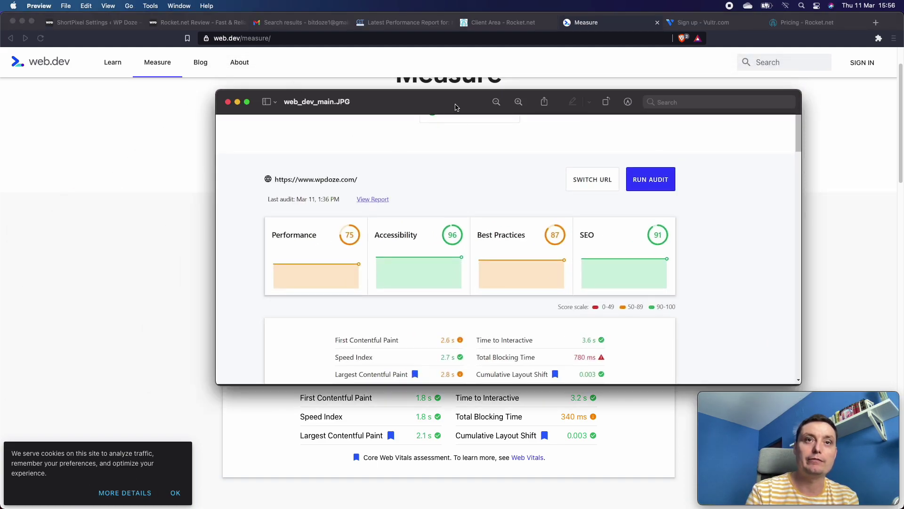
Set the old Performance-75 web_dev_main.JPG screenshot beside the new 94 score to compare.
{"action": "left_click_drag", "start_coordinate": [456, 105], "coordinate": [723, 109]}
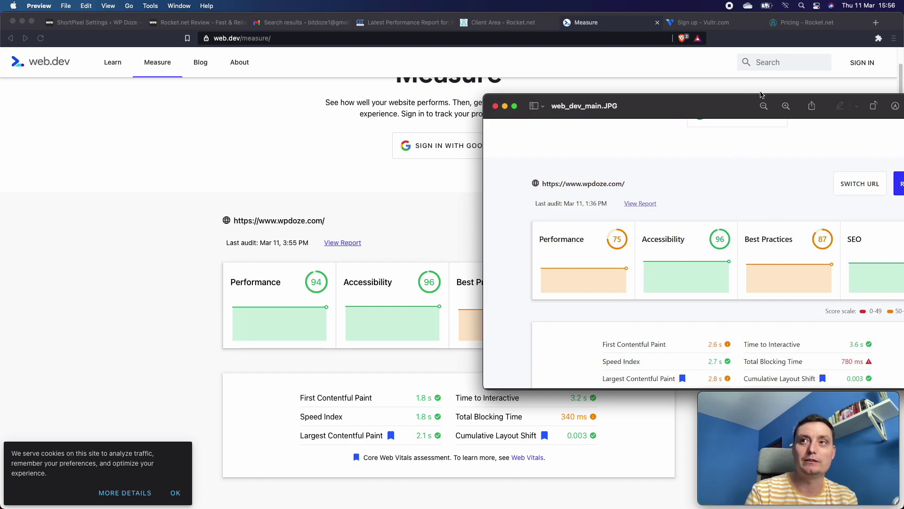
{"action": "left_click_drag", "start_coordinate": [661, 103], "coordinate": [251, 45]}
Review web.dev's recommendations, such as Eliminate render-blocking resources, then return to ShortPixel settings.
{"action": "left_click", "coordinate": [715, 370]}
{"action": "scroll", "coordinate": [600, 375], "scroll_direction": "down", "scroll_amount": 5}
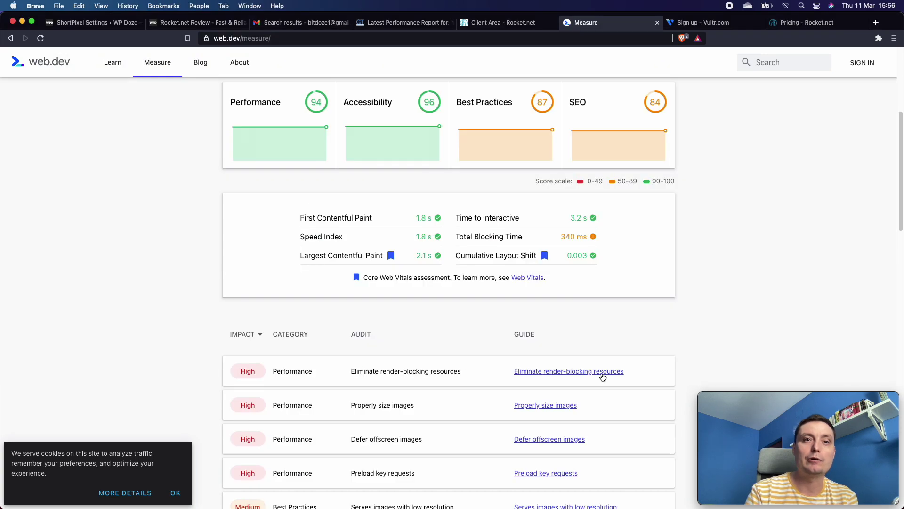
{"action": "scroll", "coordinate": [601, 376], "scroll_direction": "down", "scroll_amount": 1}
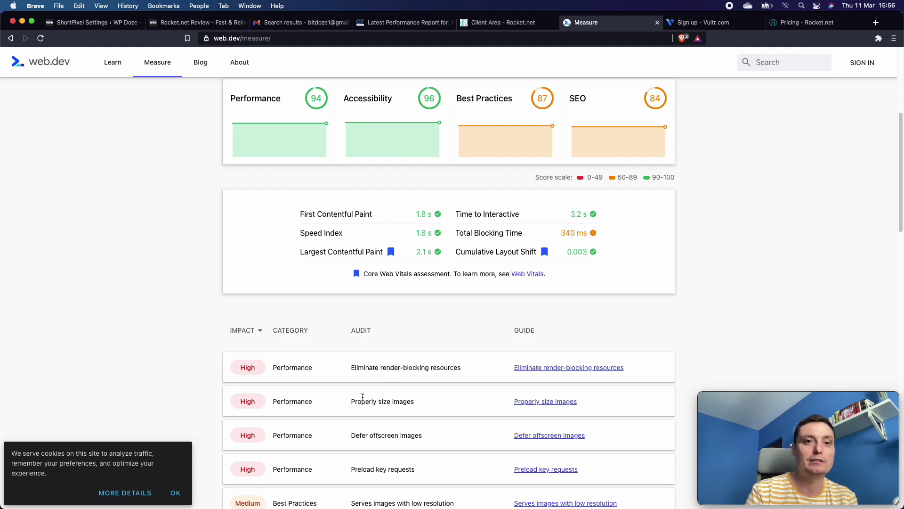
{"action": "scroll", "coordinate": [363, 397], "scroll_direction": "down", "scroll_amount": 3}
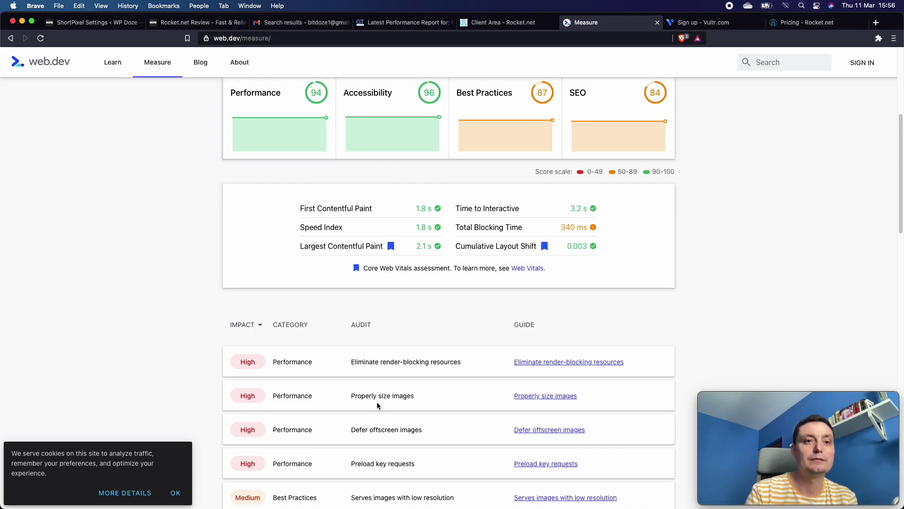
{"action": "scroll", "coordinate": [376, 405], "scroll_direction": "down", "scroll_amount": 5}
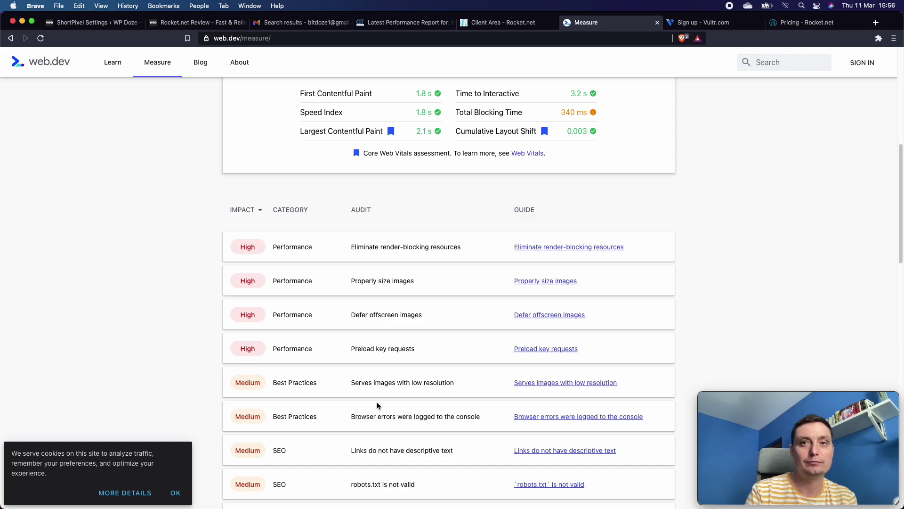
{"action": "scroll", "coordinate": [377, 405], "scroll_direction": "up", "scroll_amount": 2}
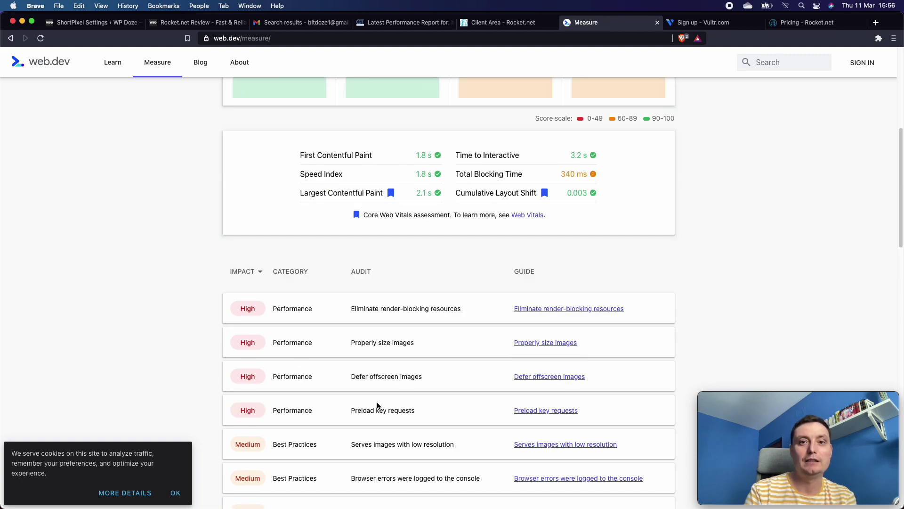
{"action": "scroll", "coordinate": [378, 406], "scroll_direction": "down", "scroll_amount": 5}
{"action": "scroll", "coordinate": [377, 405], "scroll_direction": "up", "scroll_amount": 4}
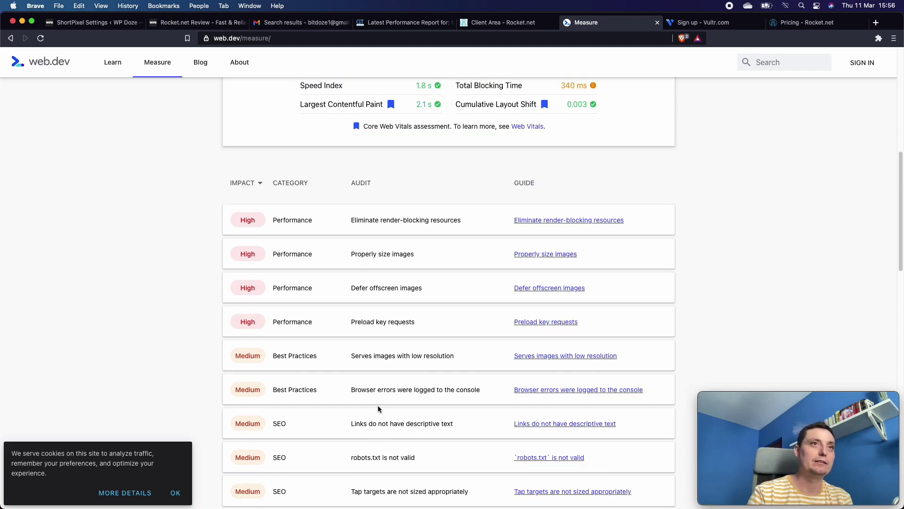
{"action": "left_click", "coordinate": [108, 28]}
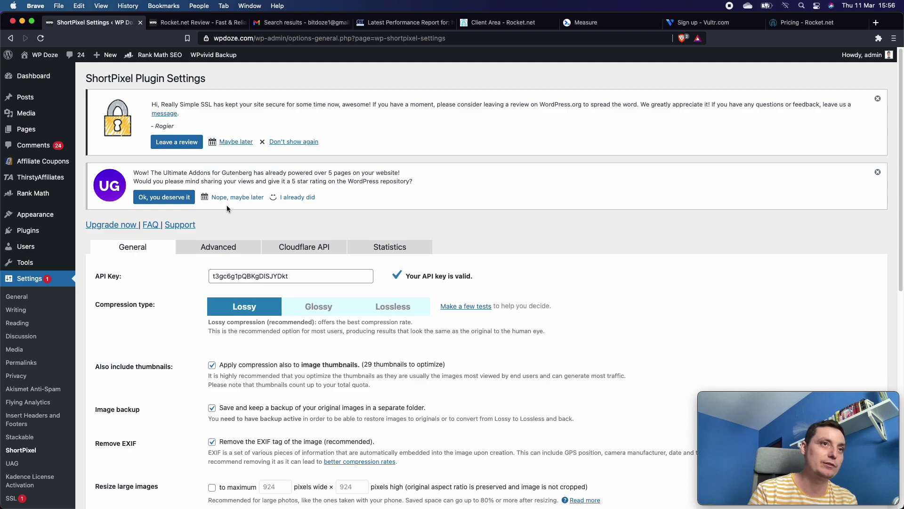
Open WordPress Installed Plugins and browse the 26 plugins, including ShortPixel, Rank Math and WP Rocket.
{"action": "scroll", "coordinate": [217, 226], "scroll_direction": "down", "scroll_amount": 3}
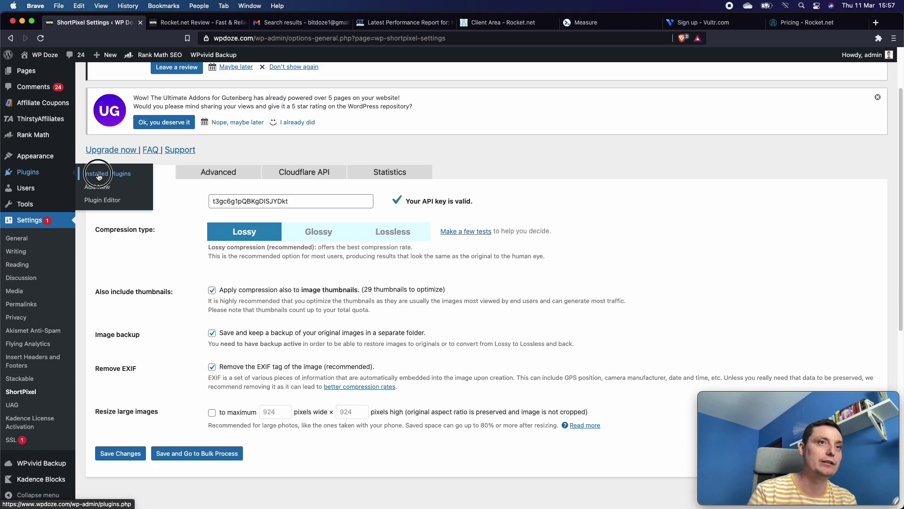
{"action": "left_click", "coordinate": [98, 174]}
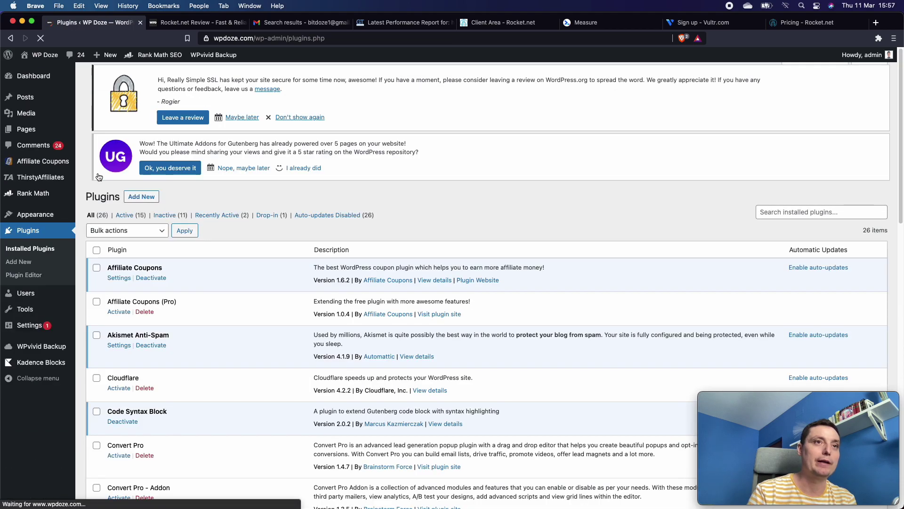
{"action": "scroll", "coordinate": [255, 247], "scroll_direction": "down", "scroll_amount": 15}
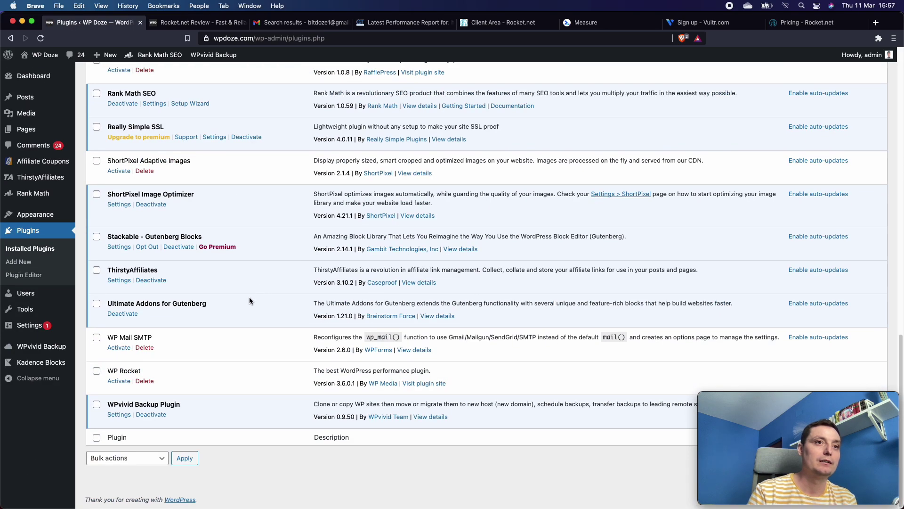
{"action": "scroll", "coordinate": [239, 315], "scroll_direction": "up", "scroll_amount": 4}
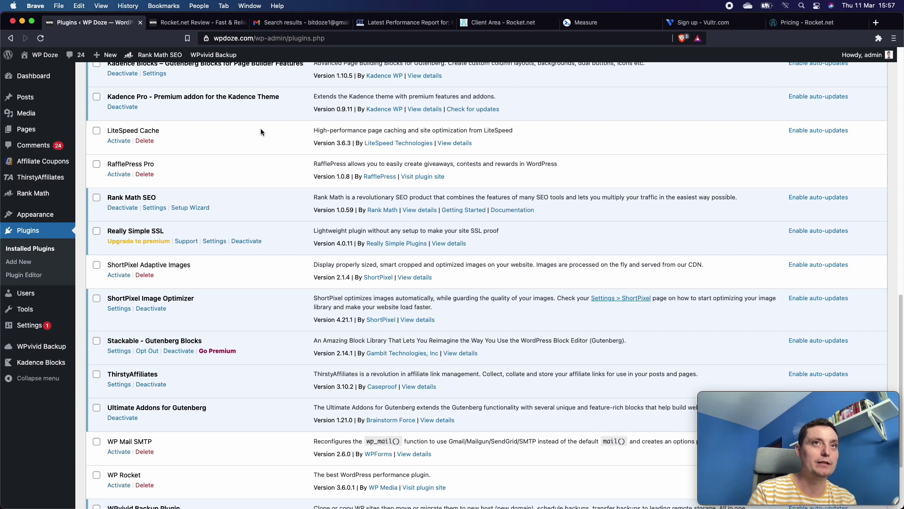
Return to the Rocket.net dashboard: 3 of 10 sites, 2455 visitors, 2GB disk, 34MB bandwidth.
{"action": "left_click", "coordinate": [488, 30]}
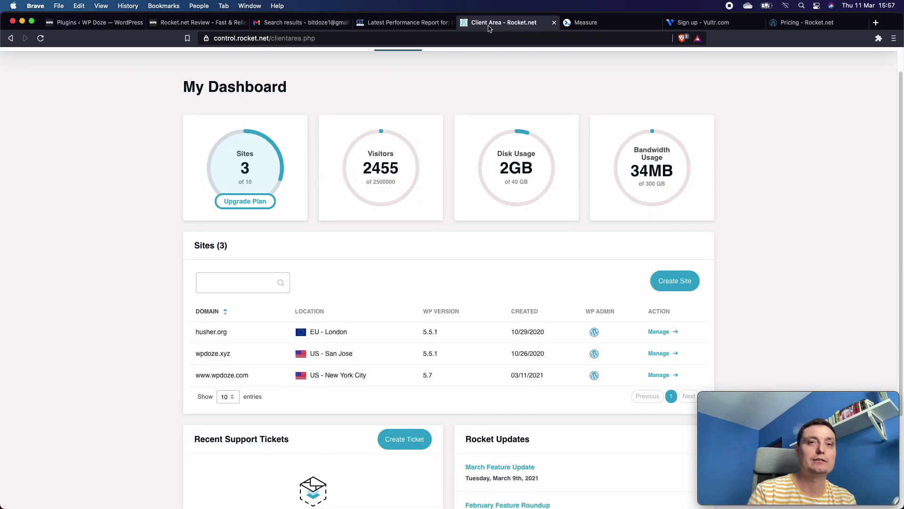
{"action": "scroll", "coordinate": [498, 214], "scroll_direction": "up", "scroll_amount": 1}
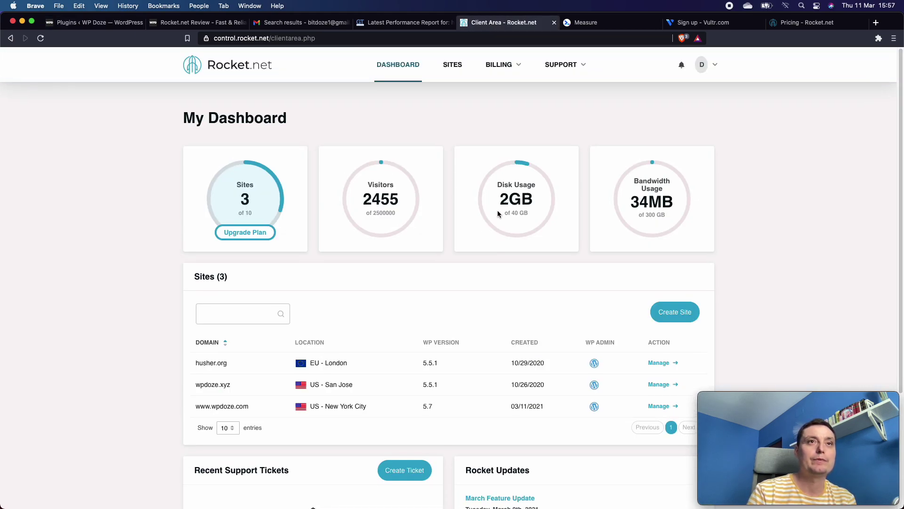
{"action": "scroll", "coordinate": [497, 214], "scroll_direction": "down", "scroll_amount": 1}
{"action": "scroll", "coordinate": [499, 214], "scroll_direction": "up", "scroll_amount": 1}
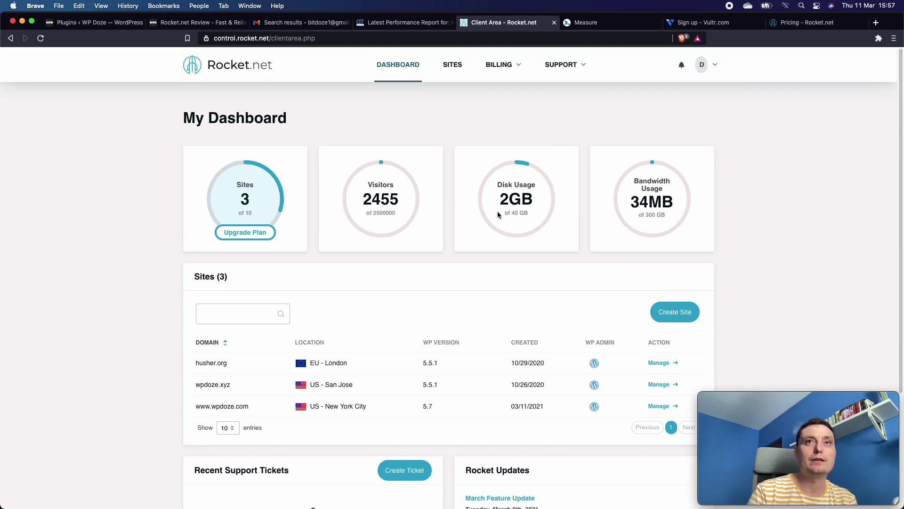
{"action": "scroll", "coordinate": [470, 151], "scroll_direction": "down", "scroll_amount": 5}
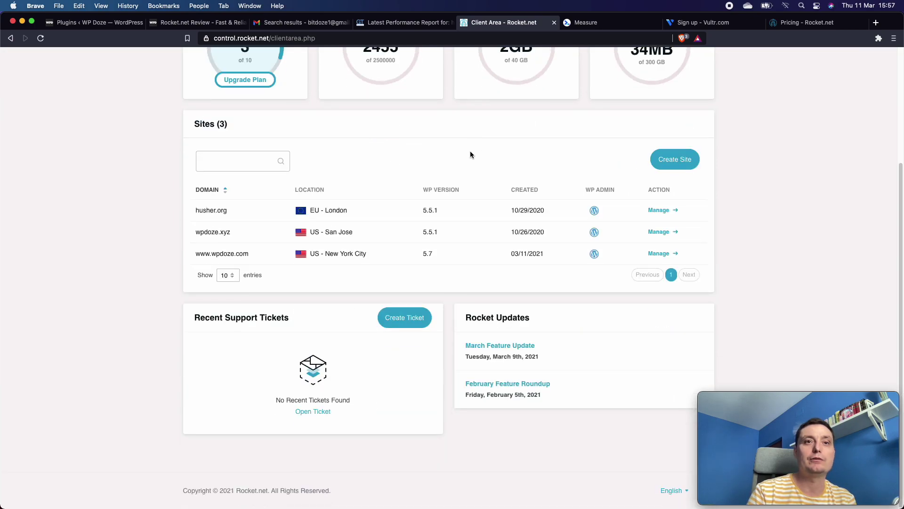
{"action": "scroll", "coordinate": [470, 150], "scroll_direction": "up", "scroll_amount": 5}
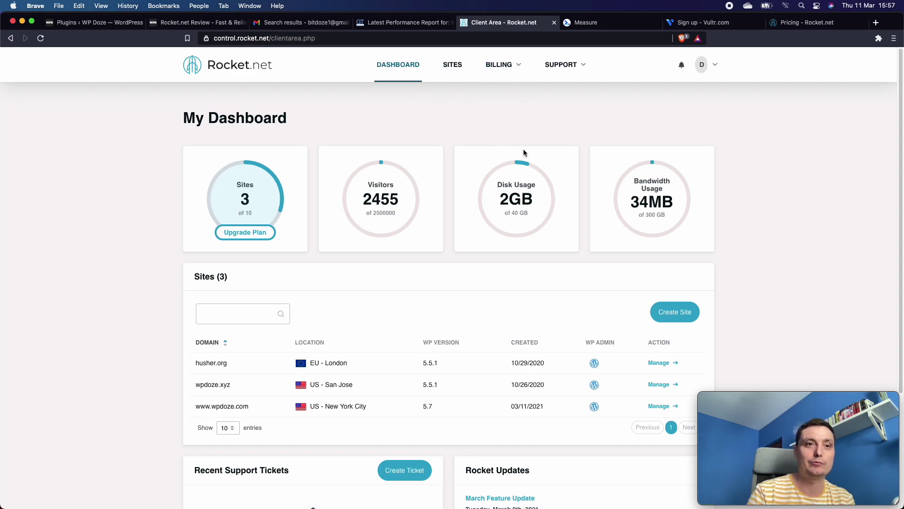
{"action": "left_click", "coordinate": [660, 407]}
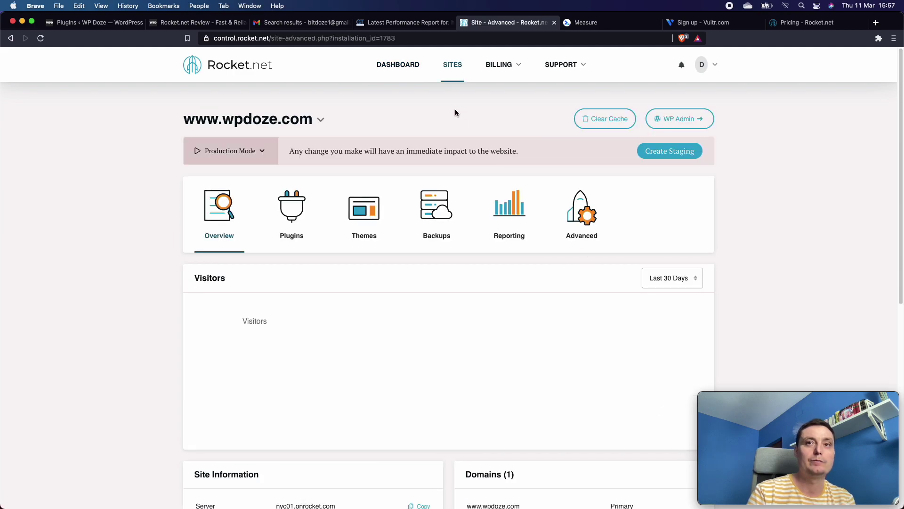
{"action": "left_click", "coordinate": [504, 206]}
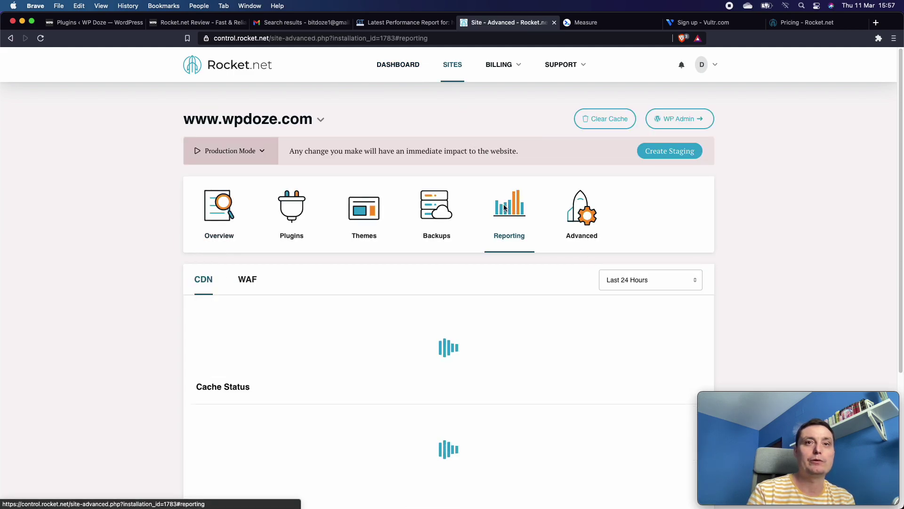
{"action": "scroll", "coordinate": [504, 208], "scroll_direction": "down", "scroll_amount": 3}
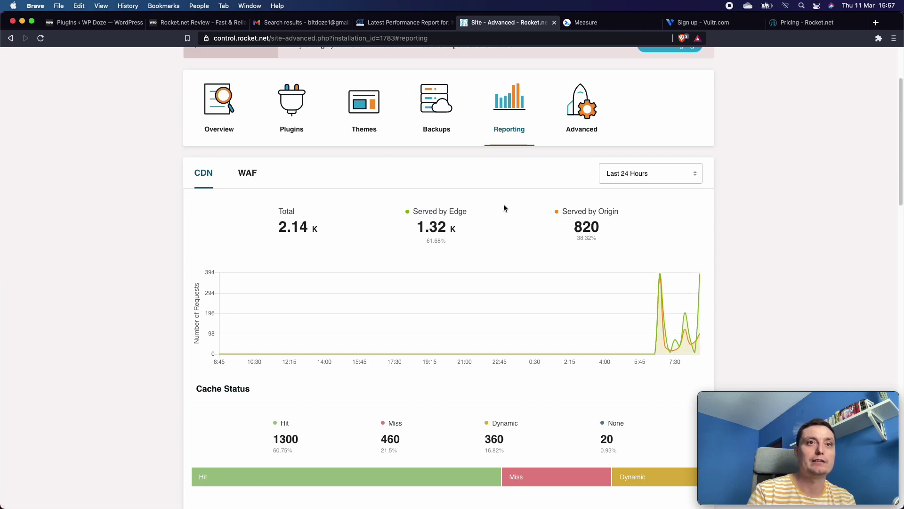
{"action": "scroll", "coordinate": [504, 207], "scroll_direction": "down", "scroll_amount": 2}
{"action": "scroll", "coordinate": [515, 161], "scroll_direction": "down", "scroll_amount": 1}
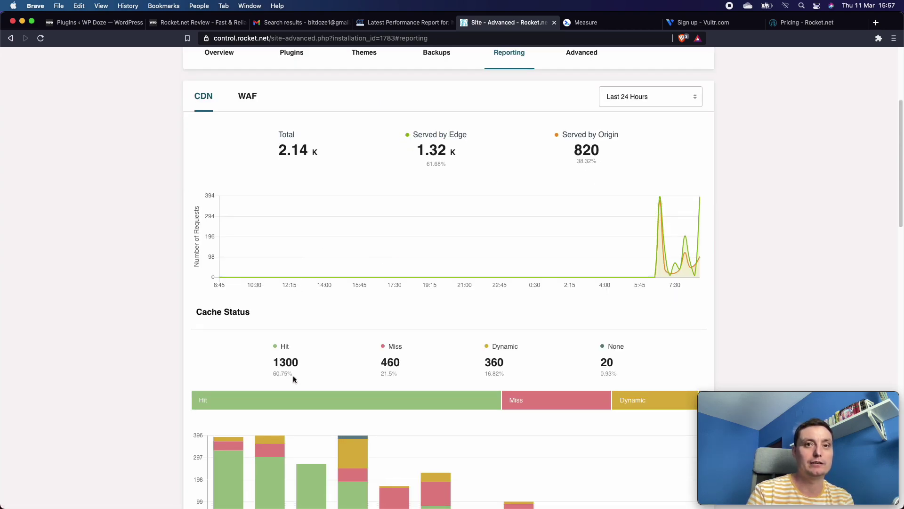
{"action": "scroll", "coordinate": [360, 362], "scroll_direction": "down", "scroll_amount": 2}
{"action": "scroll", "coordinate": [360, 361], "scroll_direction": "down", "scroll_amount": 3}
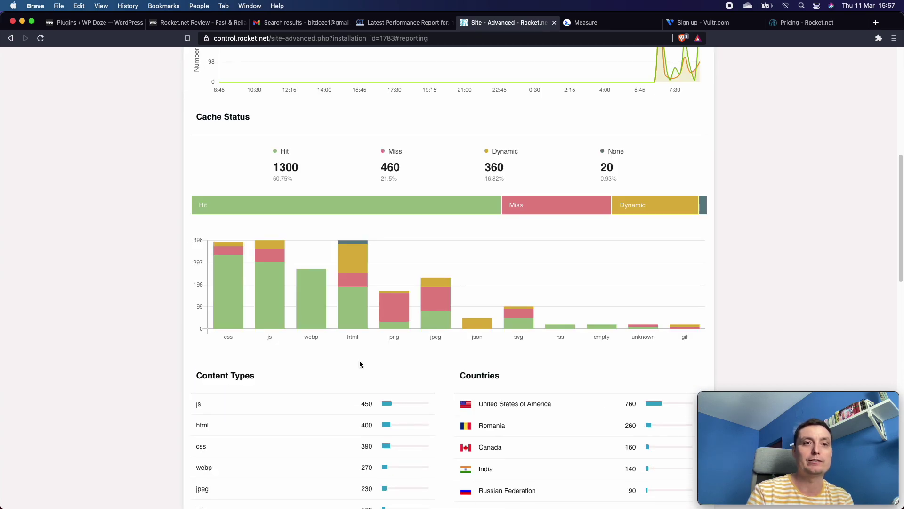
{"action": "scroll", "coordinate": [359, 364], "scroll_direction": "down", "scroll_amount": 3}
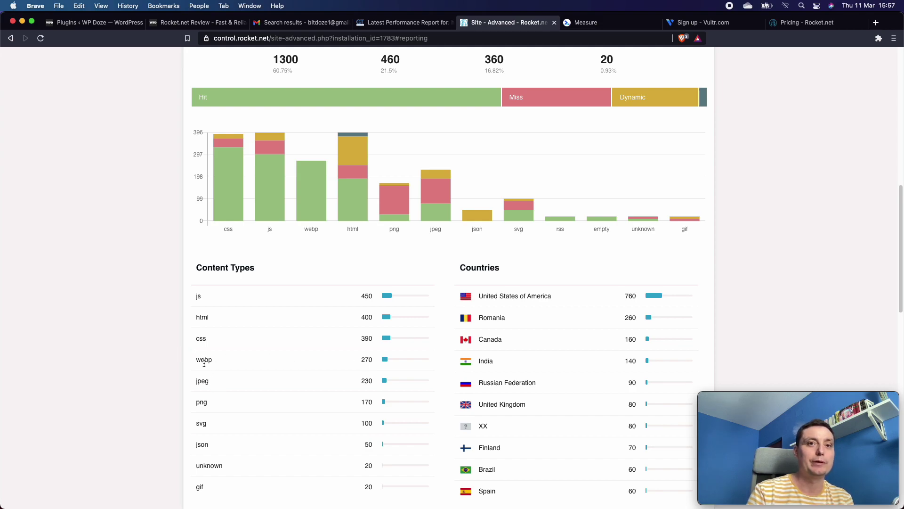
Highlight the webp count of 270 and the jpeg entry under Content Types.
{"action": "double_click", "coordinate": [370, 359]}
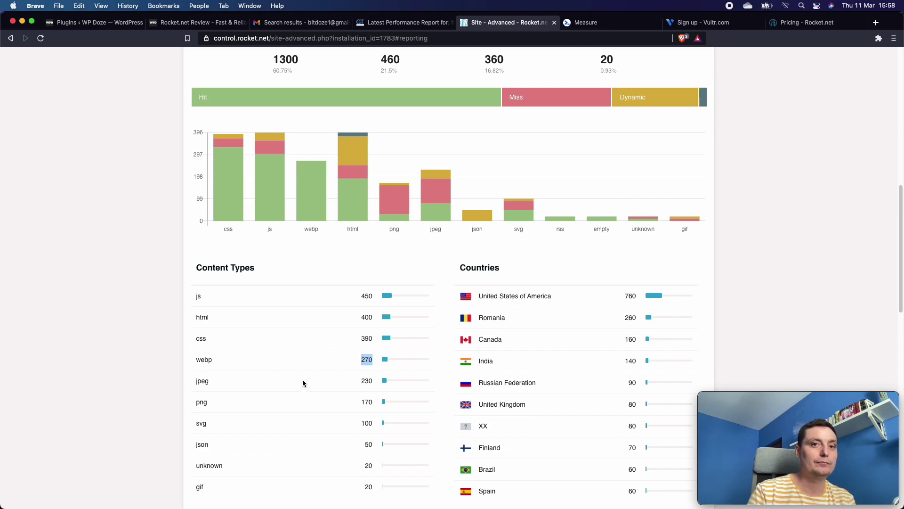
{"action": "left_click_drag", "start_coordinate": [199, 381], "coordinate": [303, 394]}
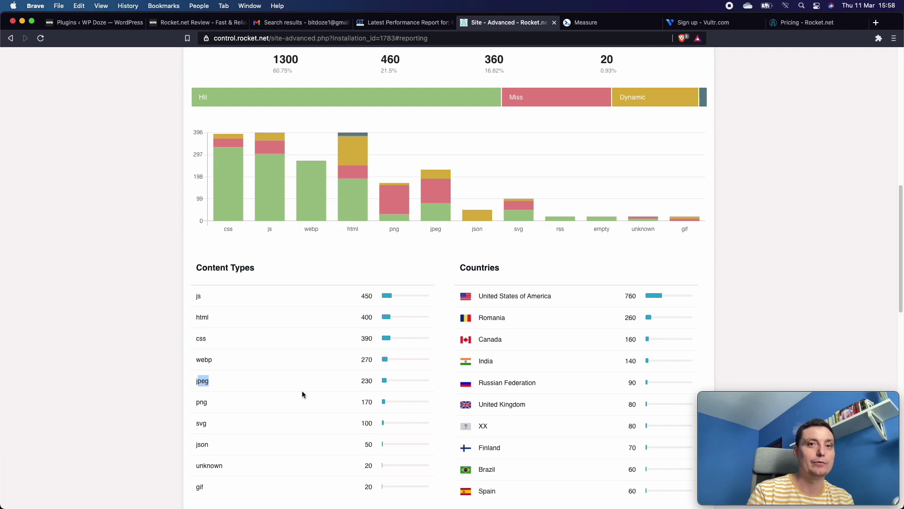
{"action": "left_click", "coordinate": [228, 390]}
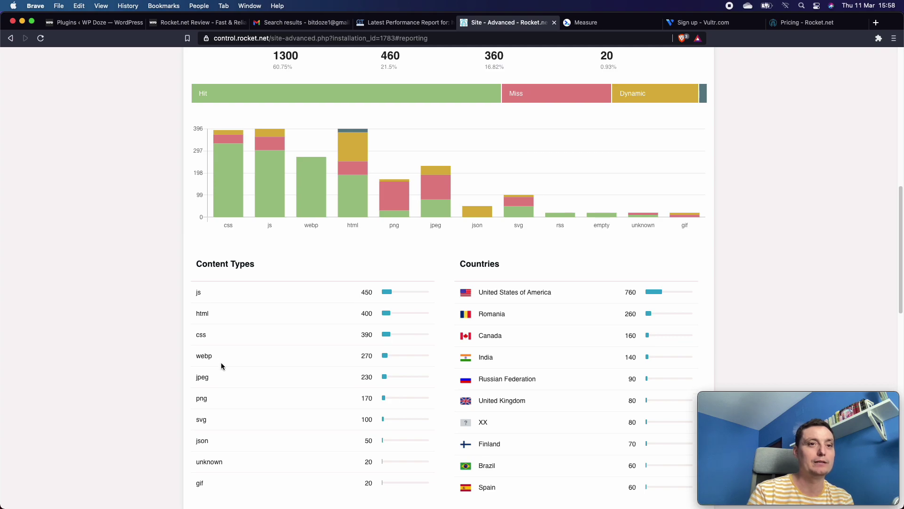
{"action": "scroll", "coordinate": [221, 363], "scroll_direction": "down", "scroll_amount": 1}
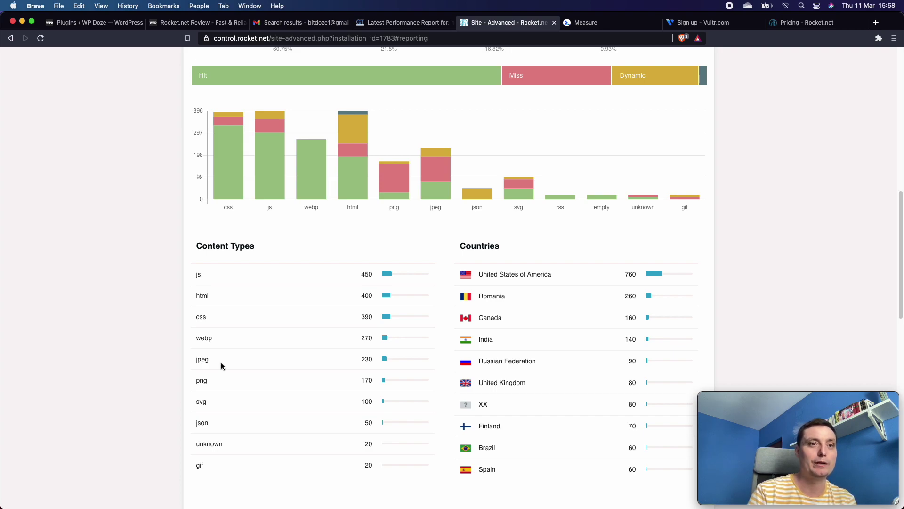
{"action": "scroll", "coordinate": [221, 366], "scroll_direction": "up", "scroll_amount": 15}
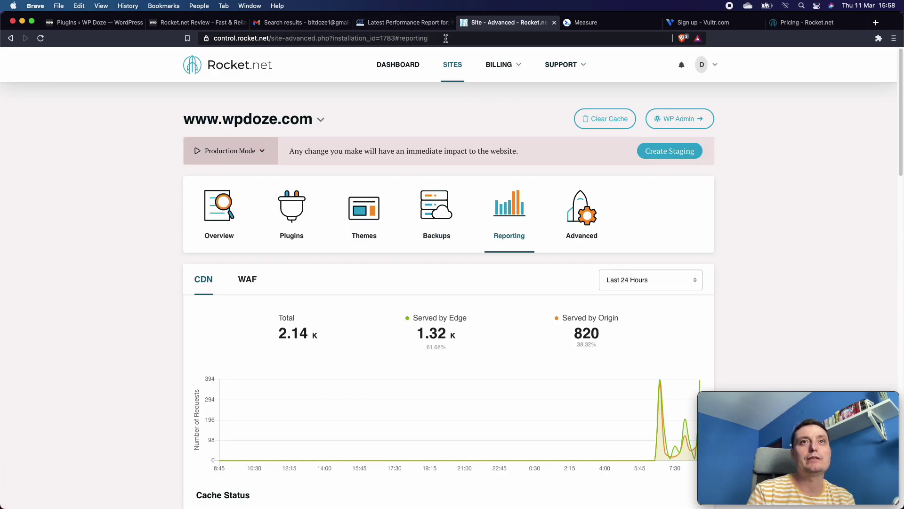
Review Rocket.net pricing: Starter $30, Pro $60, Business $100, Agency $200 monthly, $1 first month.
{"action": "left_click", "coordinate": [803, 23]}
{"action": "scroll", "coordinate": [495, 159], "scroll_direction": "down", "scroll_amount": 3}
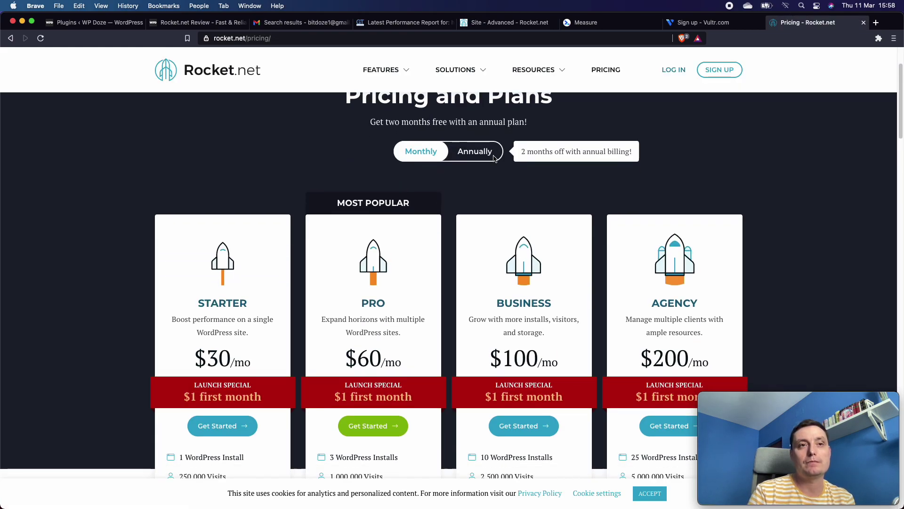
{"action": "scroll", "coordinate": [494, 159], "scroll_direction": "down", "scroll_amount": 2}
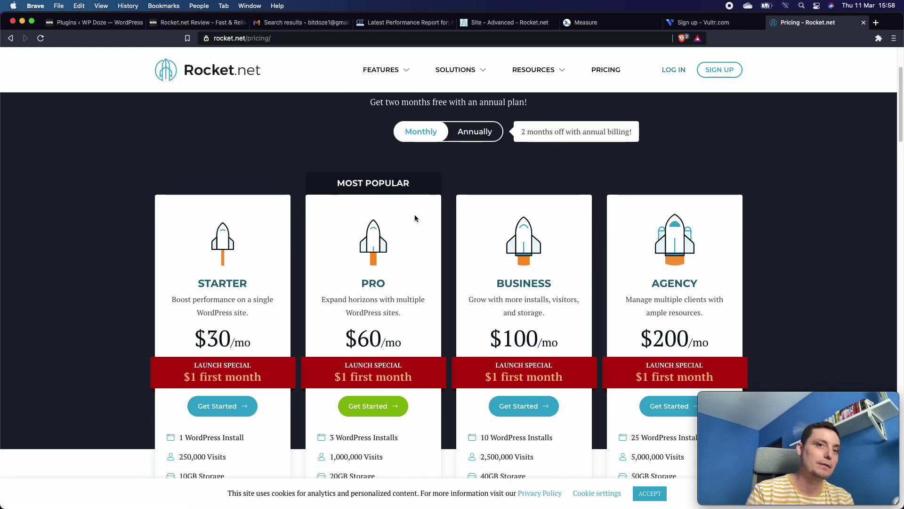
{"action": "scroll", "coordinate": [409, 215], "scroll_direction": "down", "scroll_amount": 3}
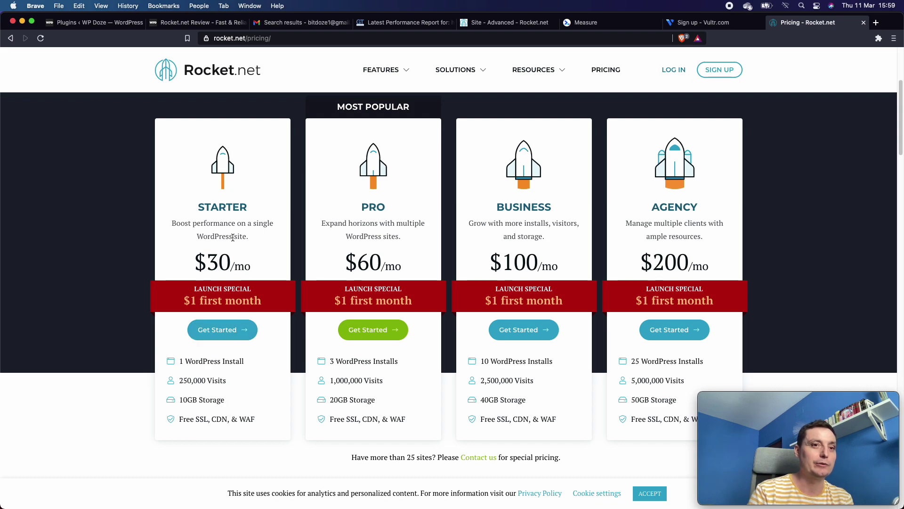
{"action": "scroll", "coordinate": [233, 238], "scroll_direction": "down", "scroll_amount": 1}
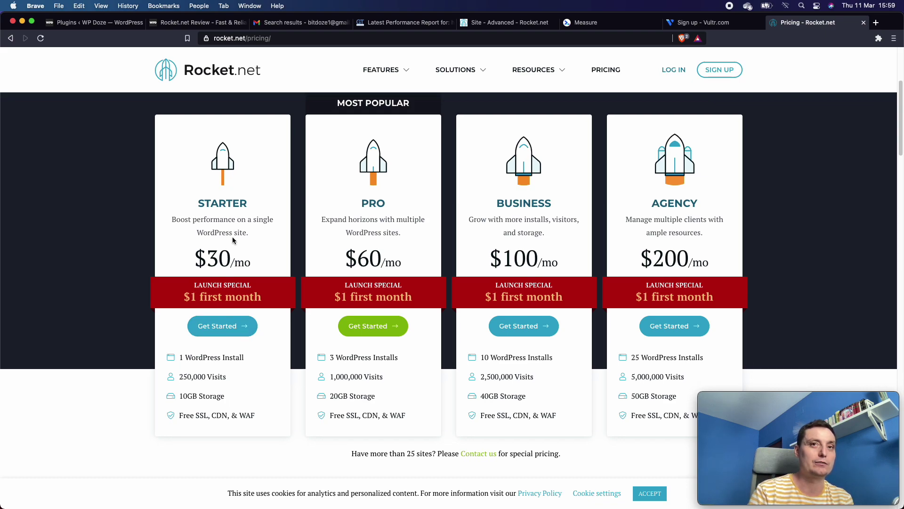
{"action": "scroll", "coordinate": [232, 240], "scroll_direction": "down", "scroll_amount": 5}
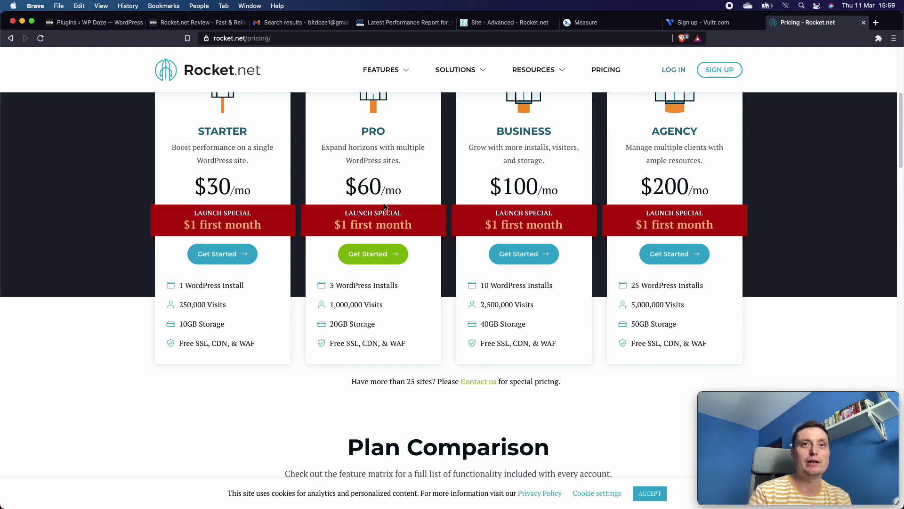
{"action": "scroll", "coordinate": [385, 205], "scroll_direction": "up", "scroll_amount": 1}
{"action": "scroll", "coordinate": [384, 204], "scroll_direction": "up", "scroll_amount": 2}
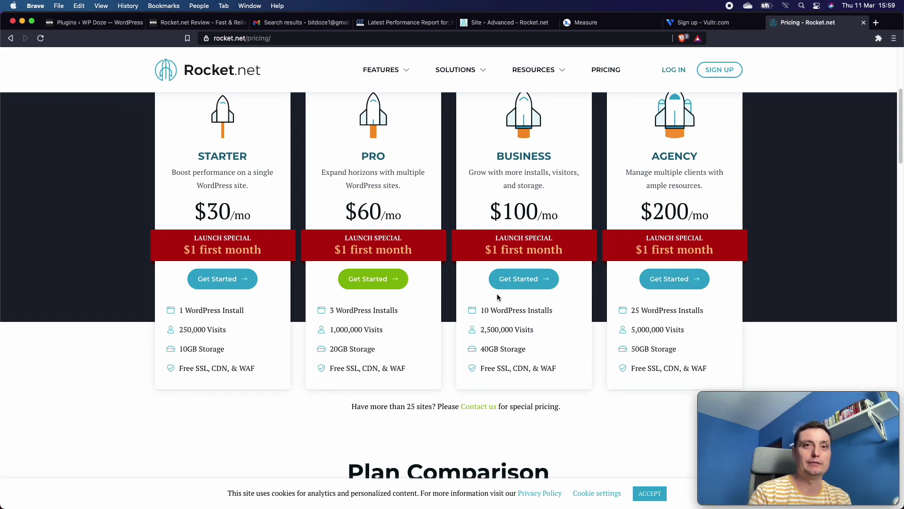
{"action": "scroll", "coordinate": [576, 372], "scroll_direction": "up", "scroll_amount": 1}
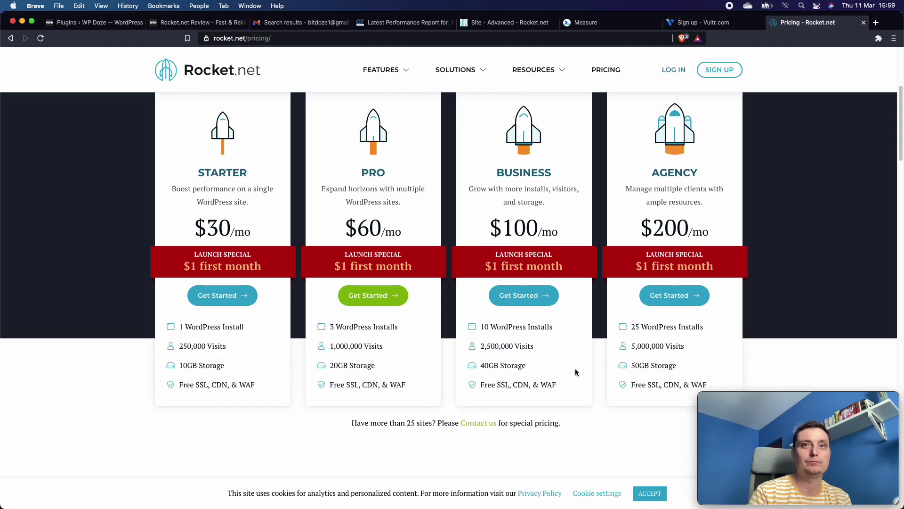
{"action": "scroll", "coordinate": [575, 372], "scroll_direction": "up", "scroll_amount": 1}
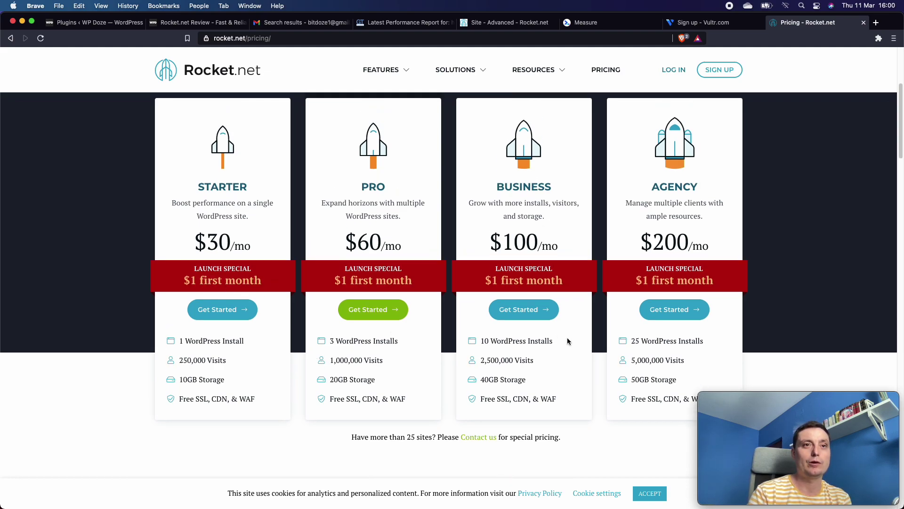
{"action": "mouse_move", "coordinate": [749, 423]}
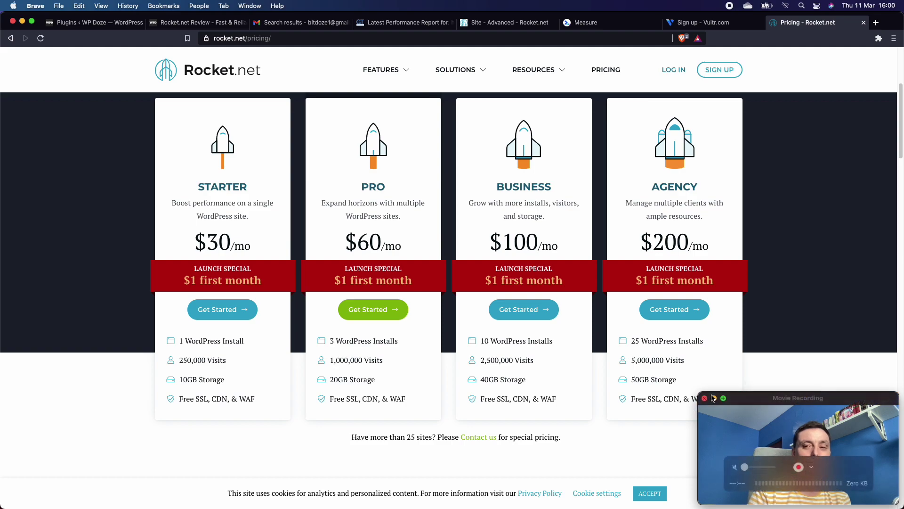
{"action": "mouse_move", "coordinate": [711, 419]}
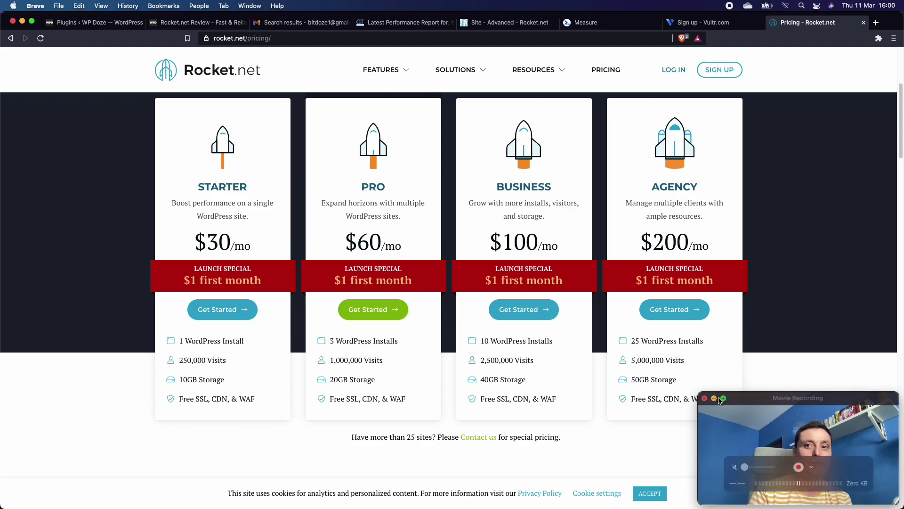